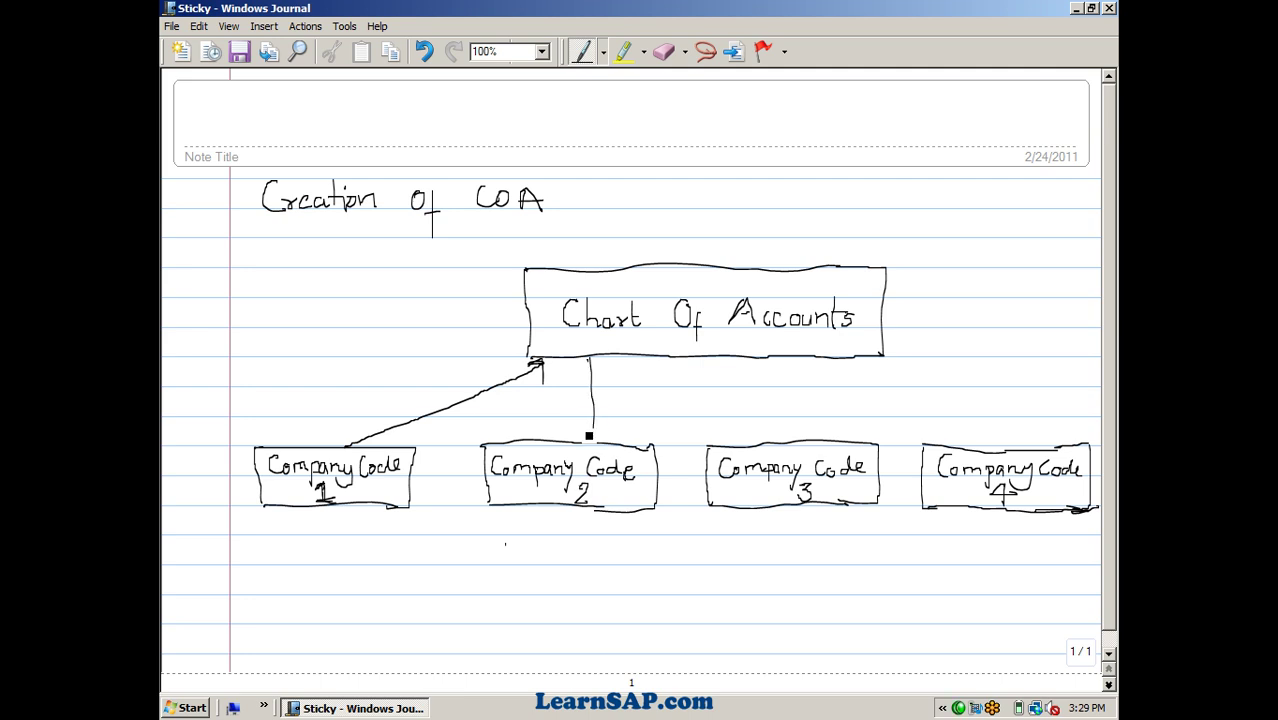
# - Draw connecting arrows between the Chart Of Accounts box and the Company Code 3 and Company Code 4 boxes
pyautogui.moveTo(592, 362); pyautogui.dragTo(758, 440)
pyautogui.moveTo(592, 360)
pyautogui.mouseDown()
pyautogui.moveTo(919, 447)
pyautogui.moveTo(898, 456)
pyautogui.mouseUp()
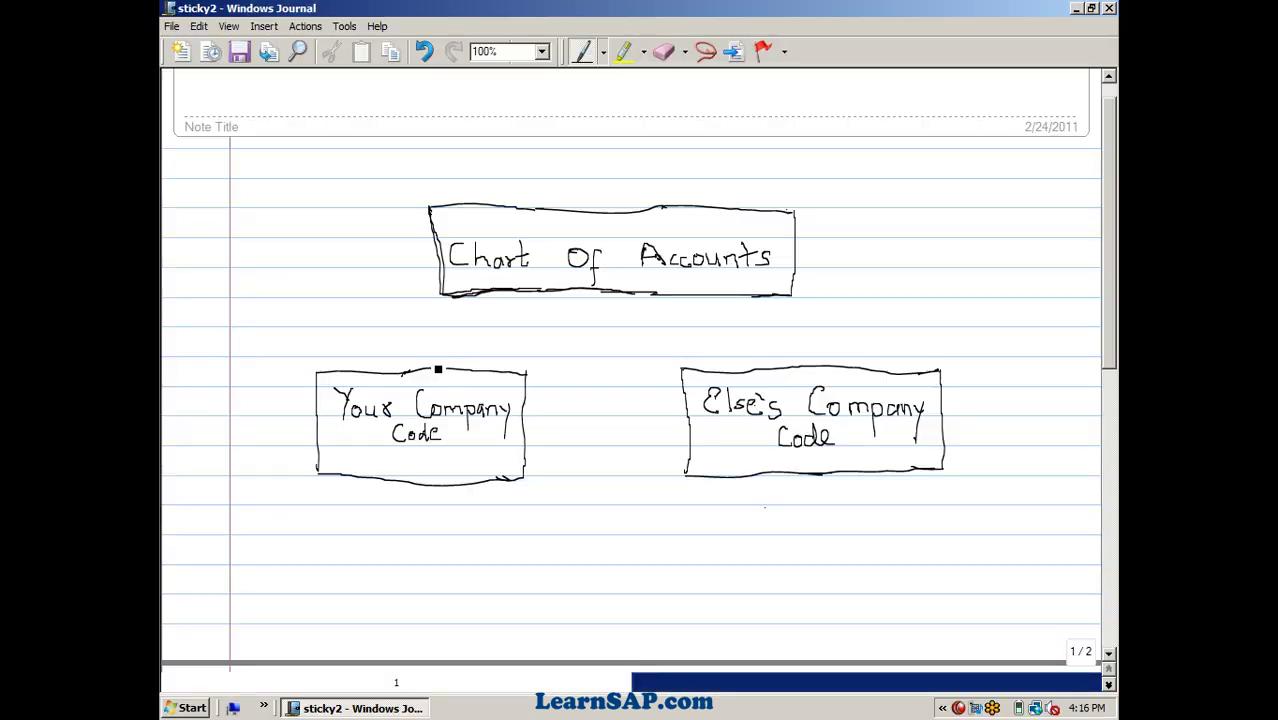
# - In the sticky2 note, draw double-headed arrows linking Chart Of Accounts with Your Company Code and Else's Company Code
pyautogui.moveTo(430, 370)
pyautogui.mouseDown()
pyautogui.moveTo(508, 292)
pyautogui.moveTo(510, 309)
pyautogui.mouseUp()
pyautogui.moveTo(432, 353); pyautogui.dragTo(432, 368)
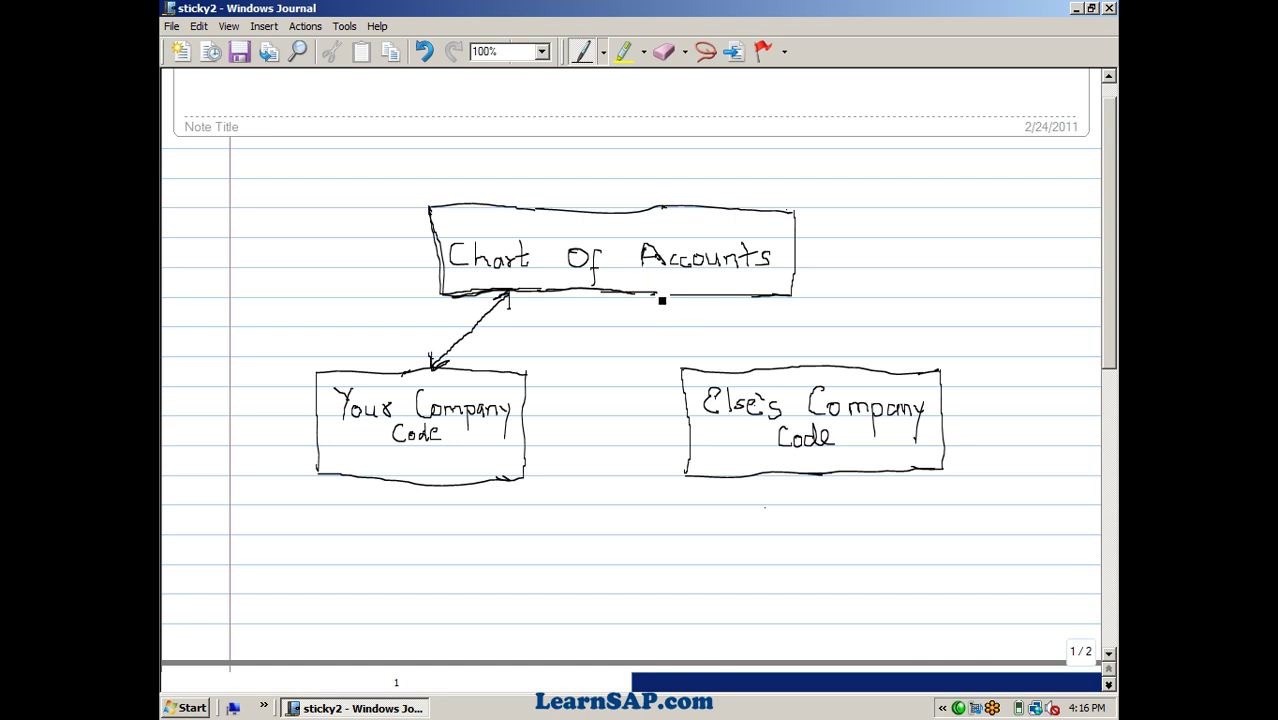
pyautogui.moveTo(661, 298); pyautogui.dragTo(745, 371)
pyautogui.moveTo(662, 309); pyautogui.dragTo(679, 297)
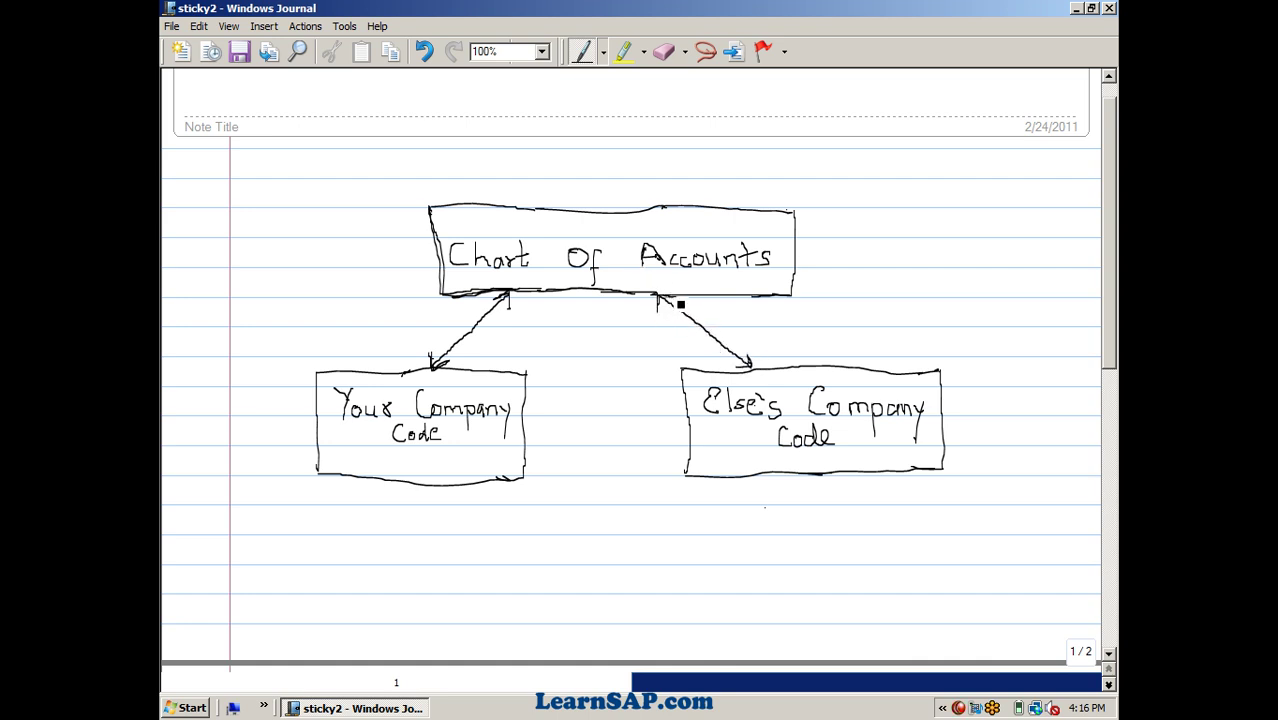
pyautogui.moveTo(760, 312)
pyautogui.mouseDown()
pyautogui.moveTo(743, 360)
pyautogui.moveTo(798, 349)
pyautogui.mouseUp()
pyautogui.moveTo(558, 497)
pyautogui.mouseDown()
pyautogui.moveTo(559, 467)
pyautogui.moveTo(562, 508)
pyautogui.mouseUp()
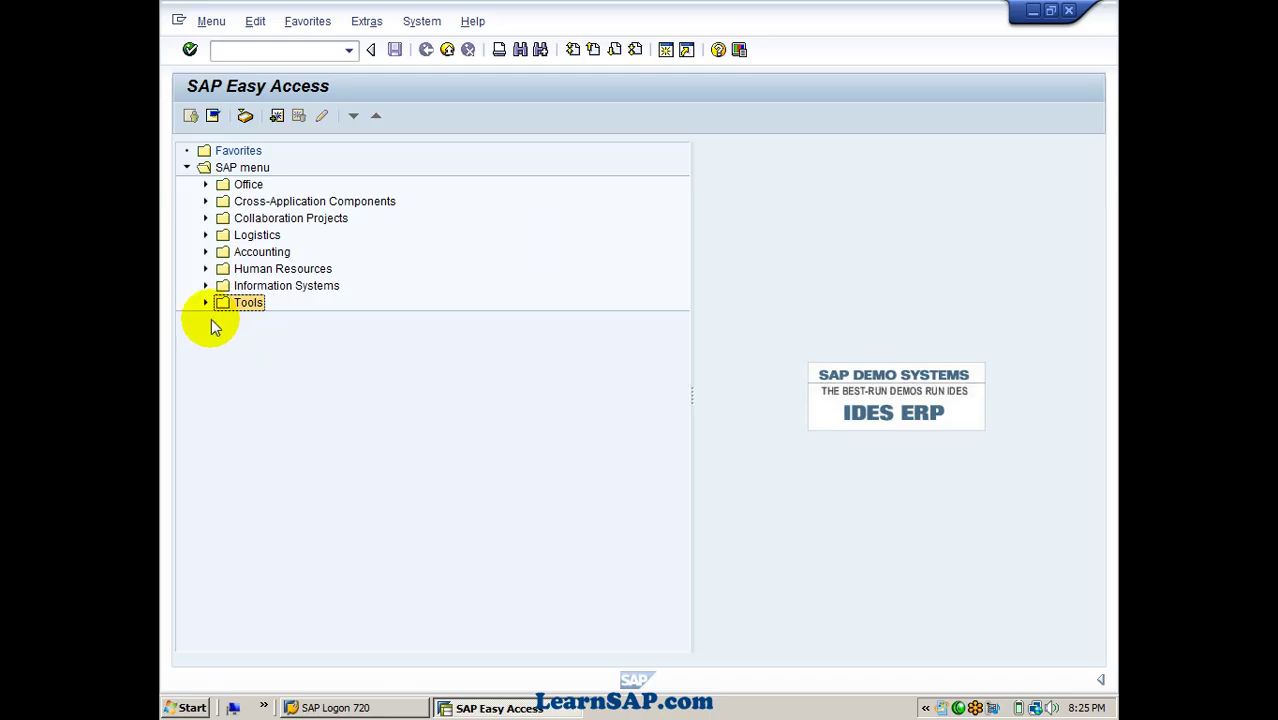
# - Switch to SAP Easy Access and open the SAP Reference IMG through the Execute Project customizing transaction
pyautogui.click(205, 303)
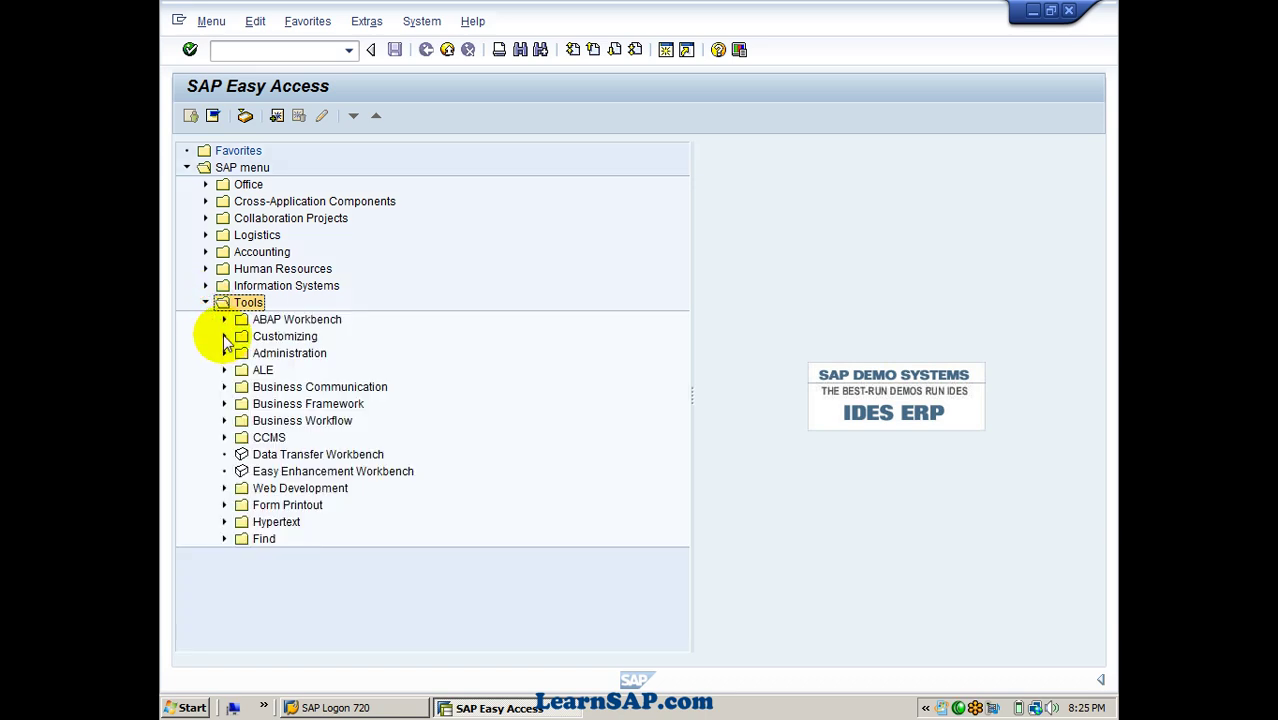
pyautogui.click(224, 337)
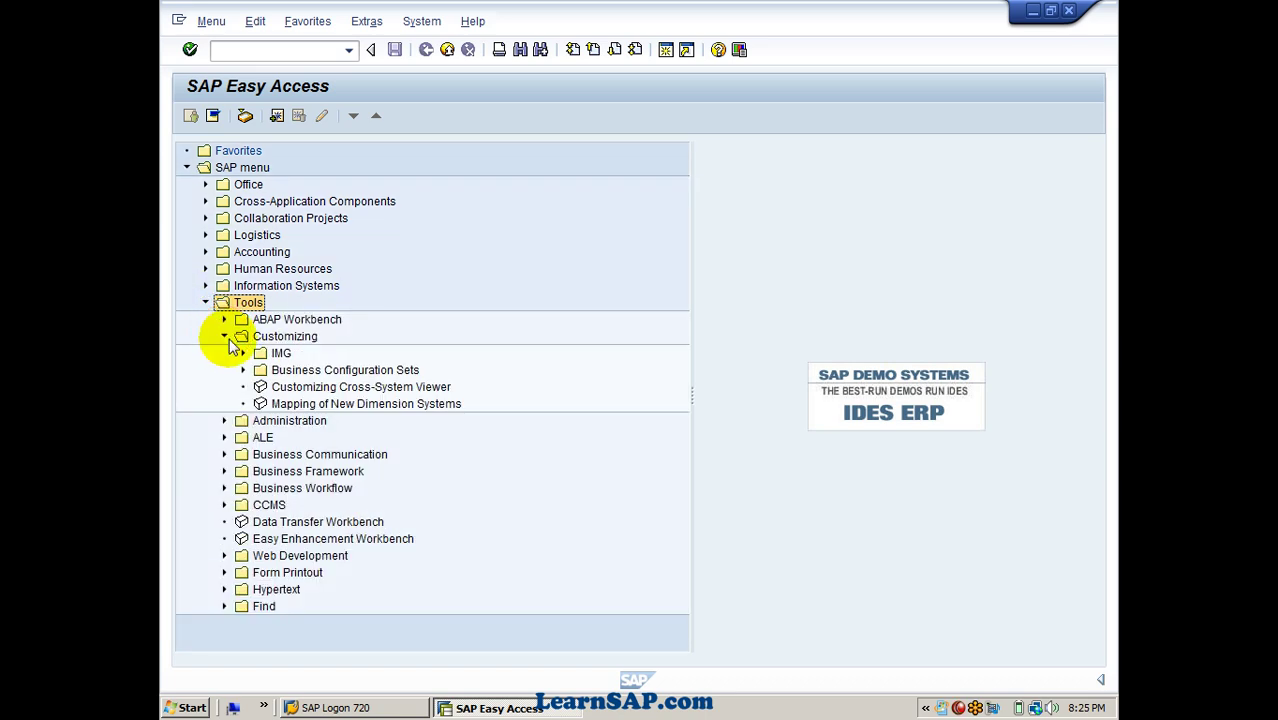
pyautogui.click(243, 354)
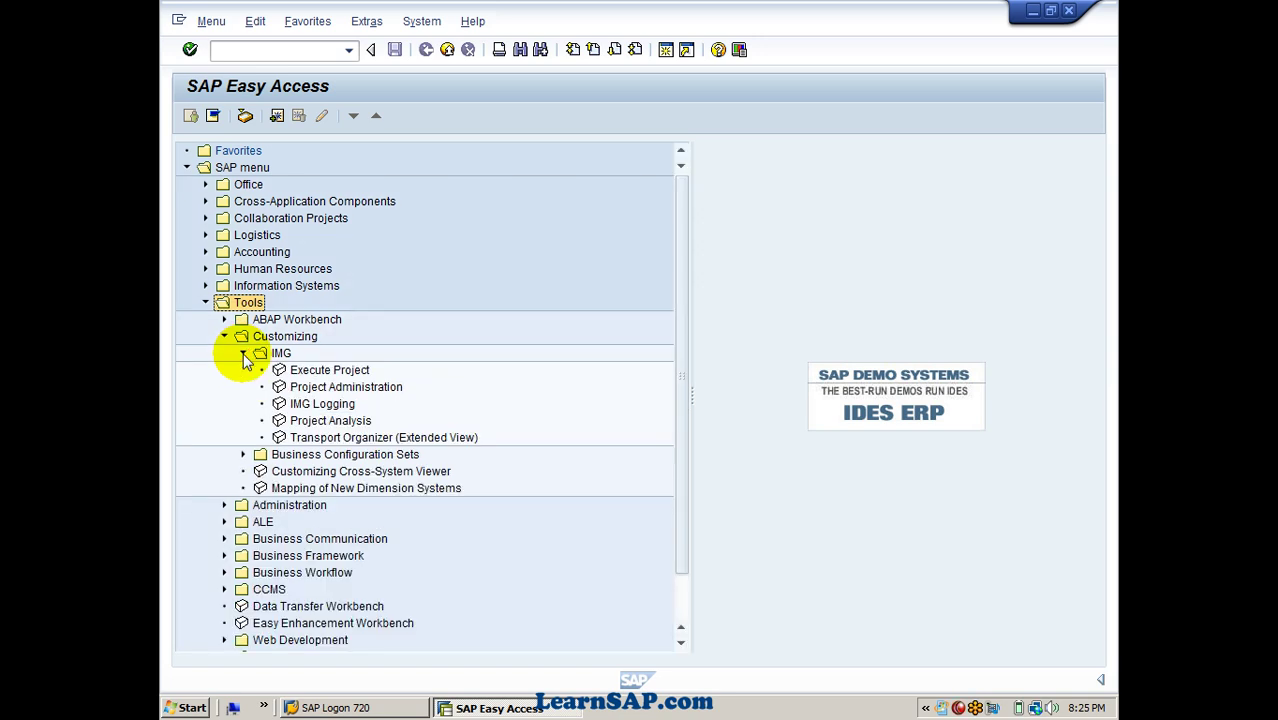
pyautogui.doubleClick(303, 372)
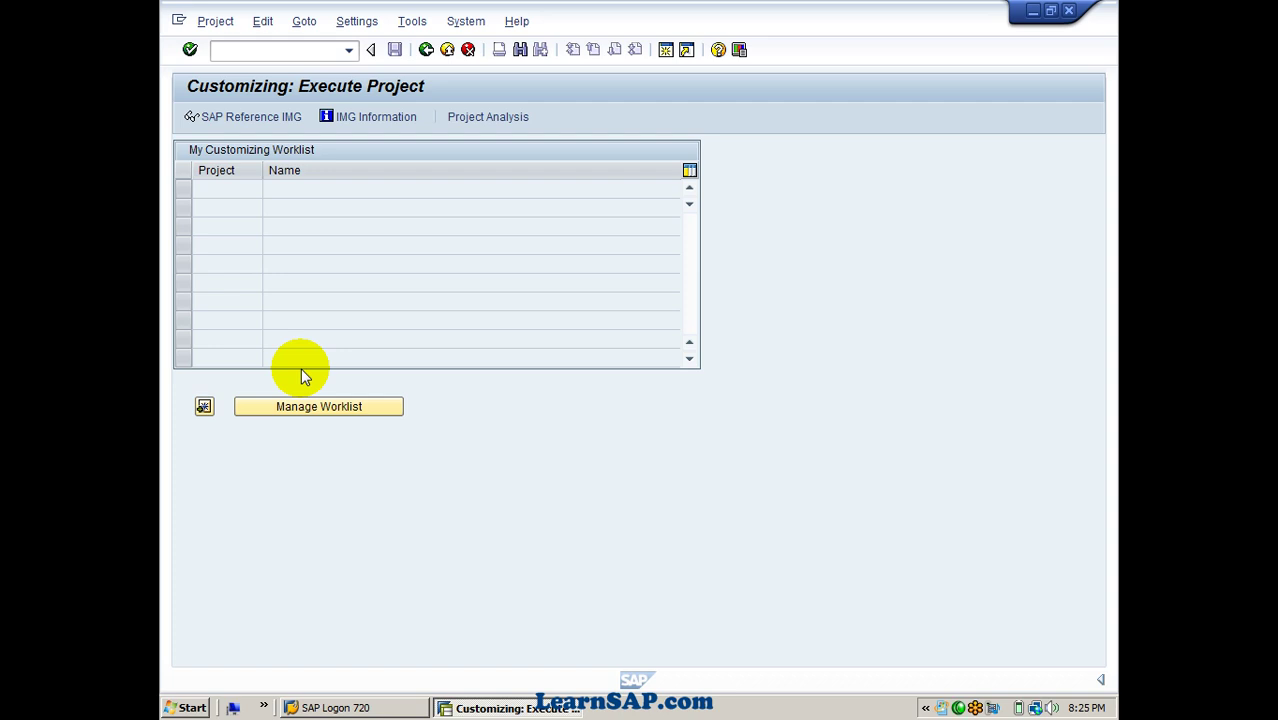
pyautogui.click(258, 118)
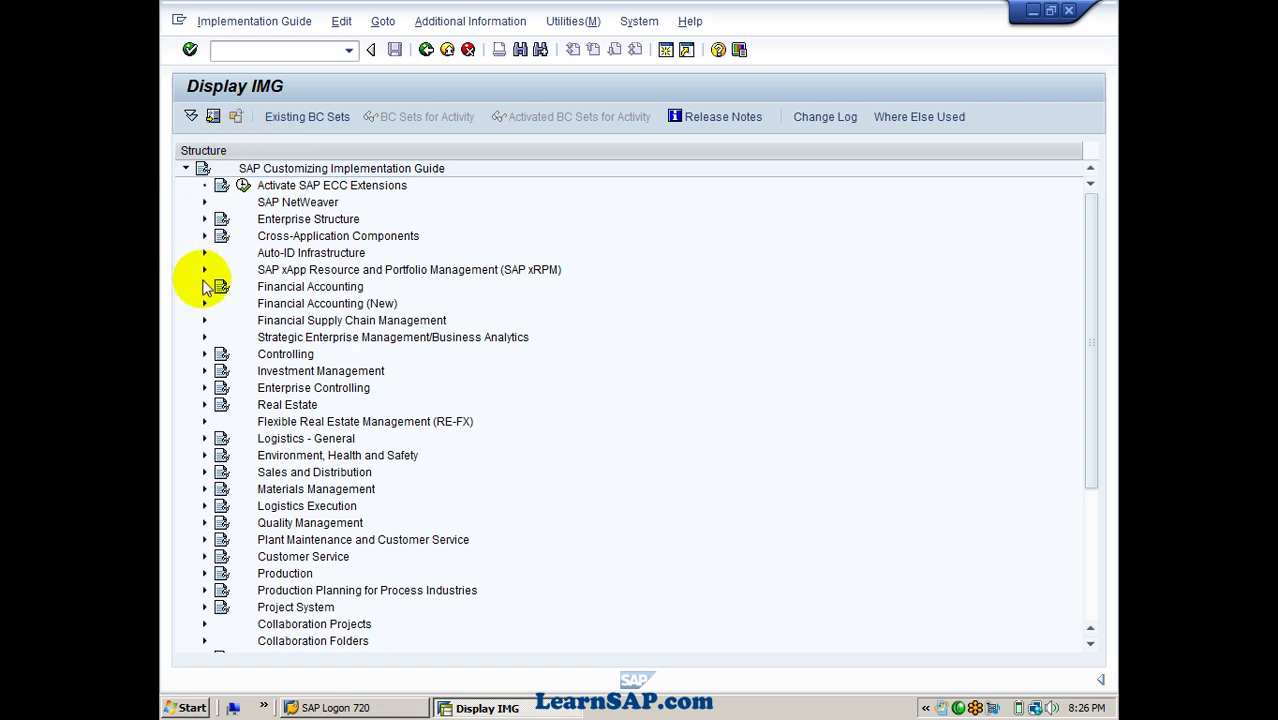
# - Open the Edit Chart of Accounts List activity within the G/L account master data preparations of Financial Accounting
pyautogui.click(204, 287)
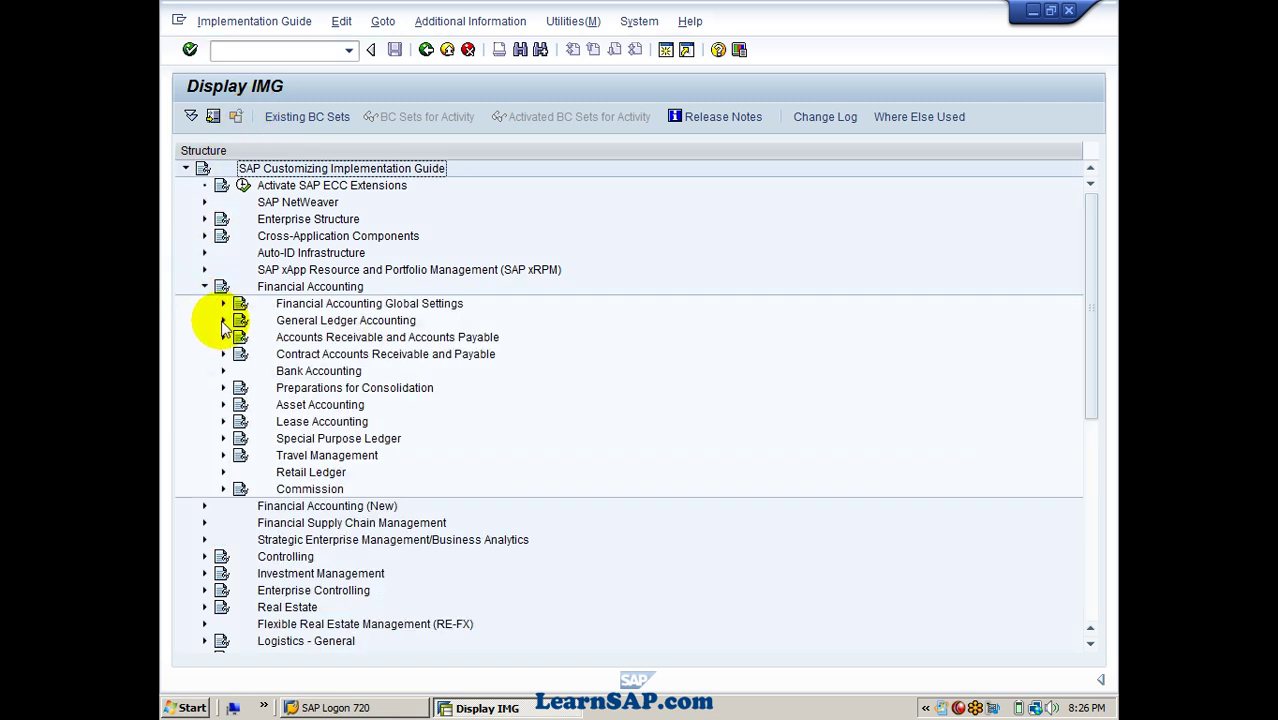
pyautogui.click(223, 321)
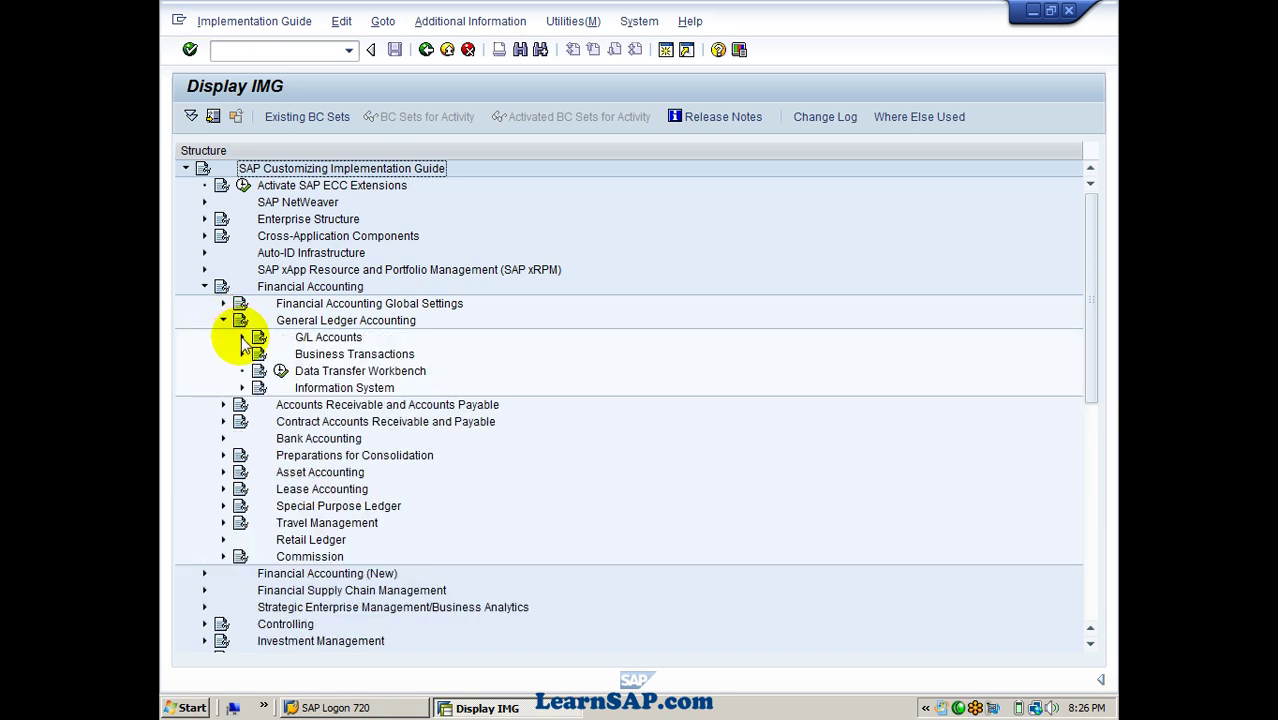
pyautogui.click(241, 338)
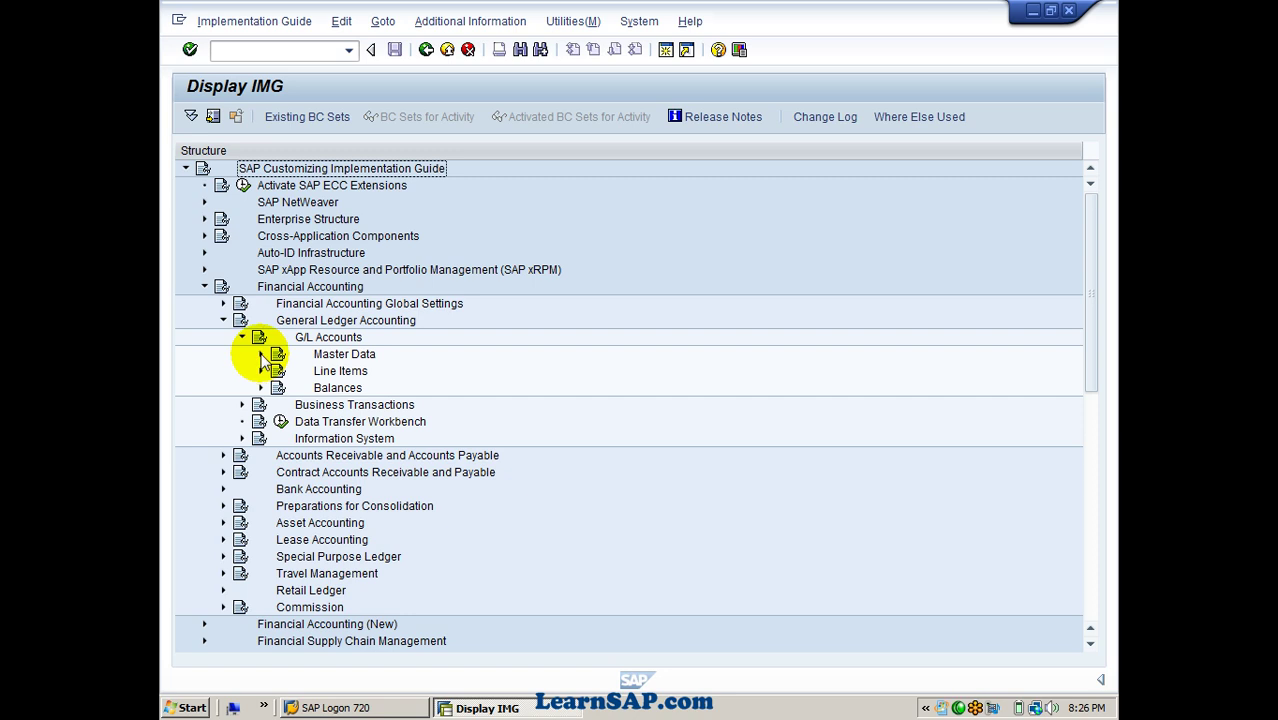
pyautogui.click(261, 355)
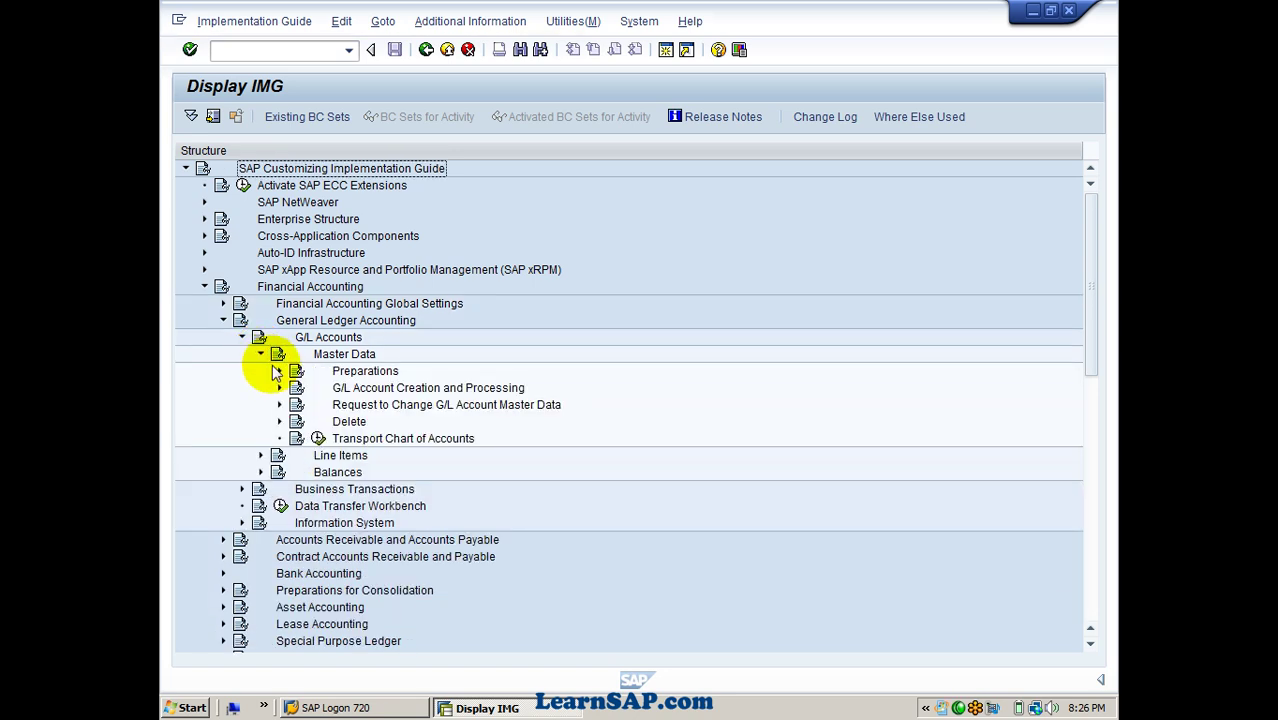
pyautogui.click(280, 371)
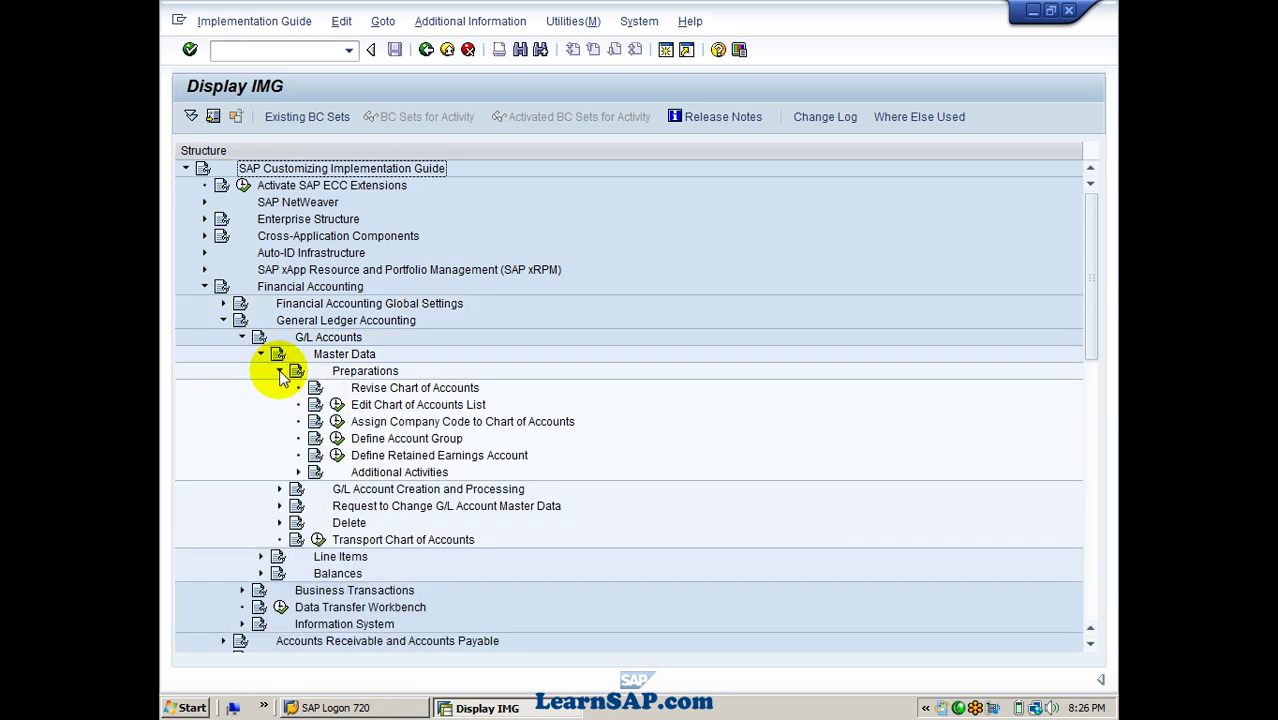
pyautogui.click(337, 405)
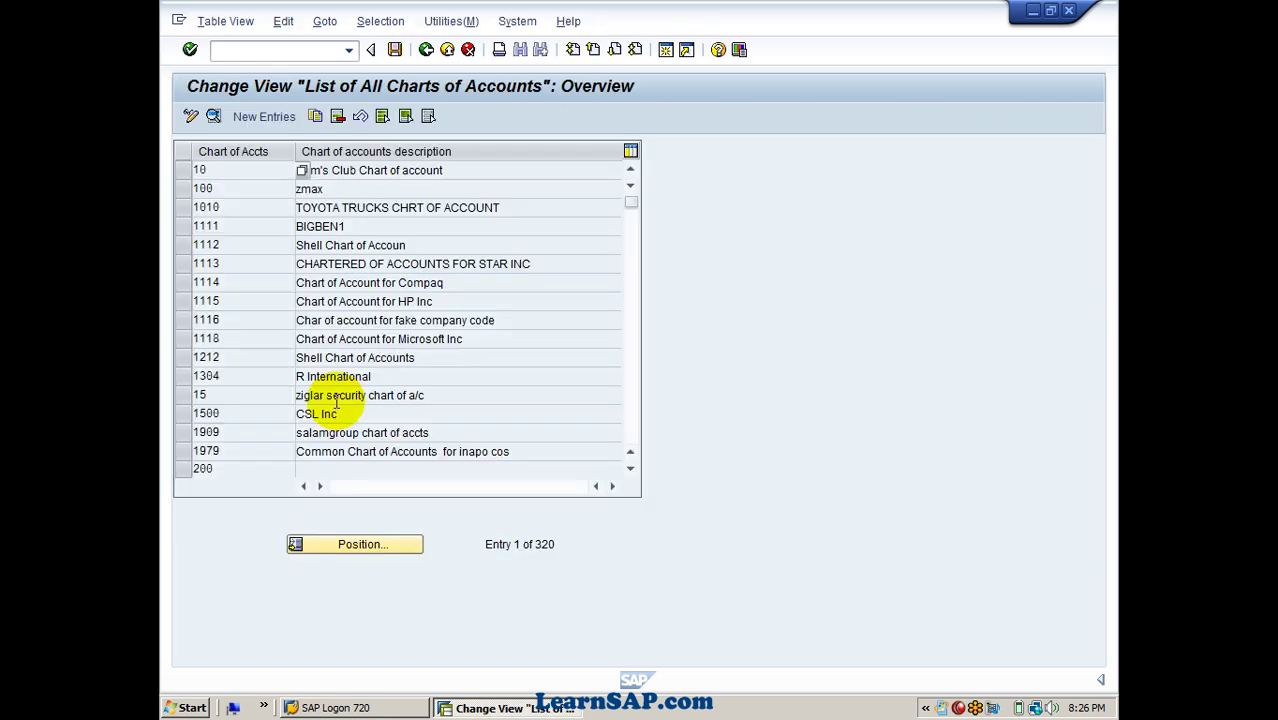
# - Create chart of accounts COCH with description Chart of Accounts, maintenance language EN English and G/L account number length 4
pyautogui.click(264, 116)
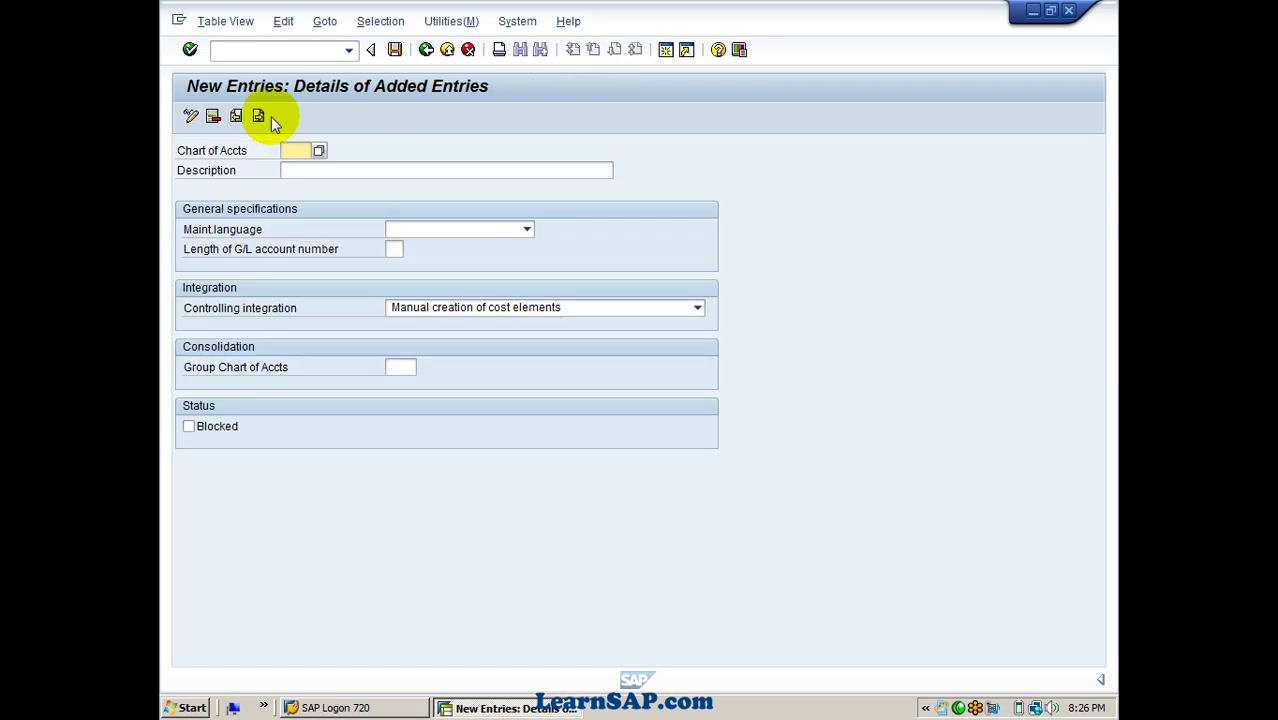
pyautogui.write('COCH')
pyautogui.click(288, 171)
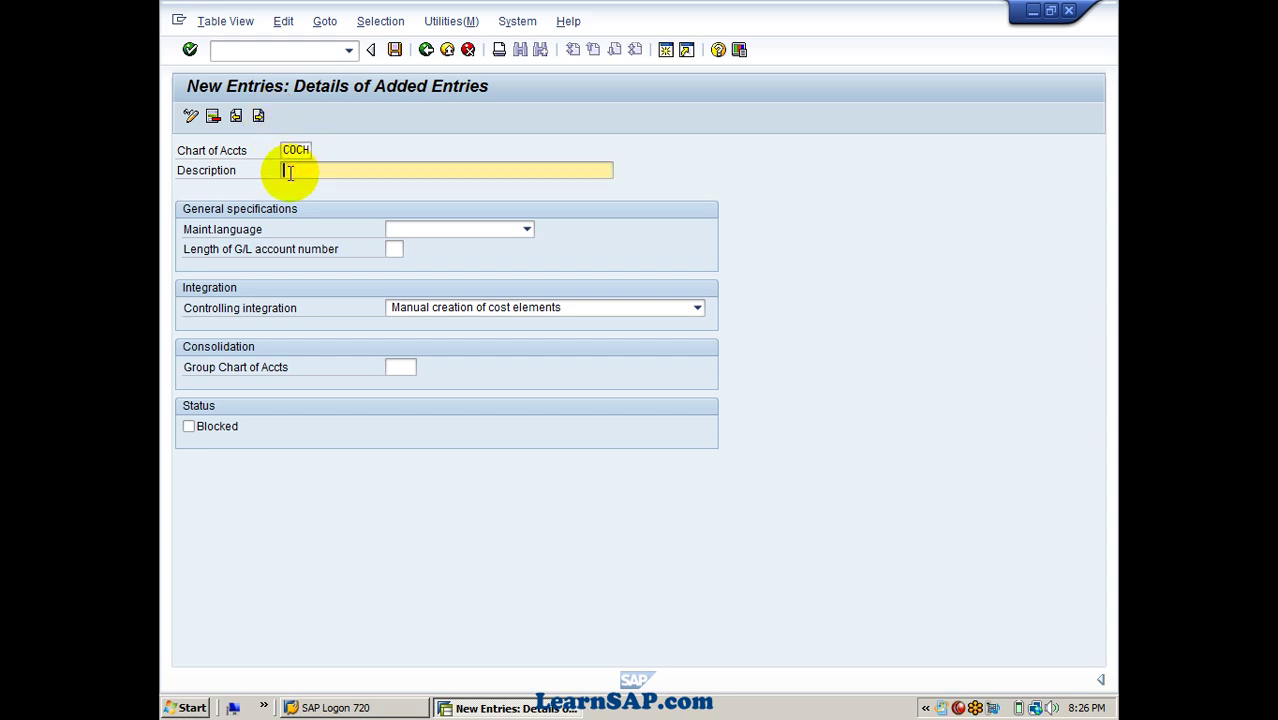
pyautogui.write('Chart of Accounts')
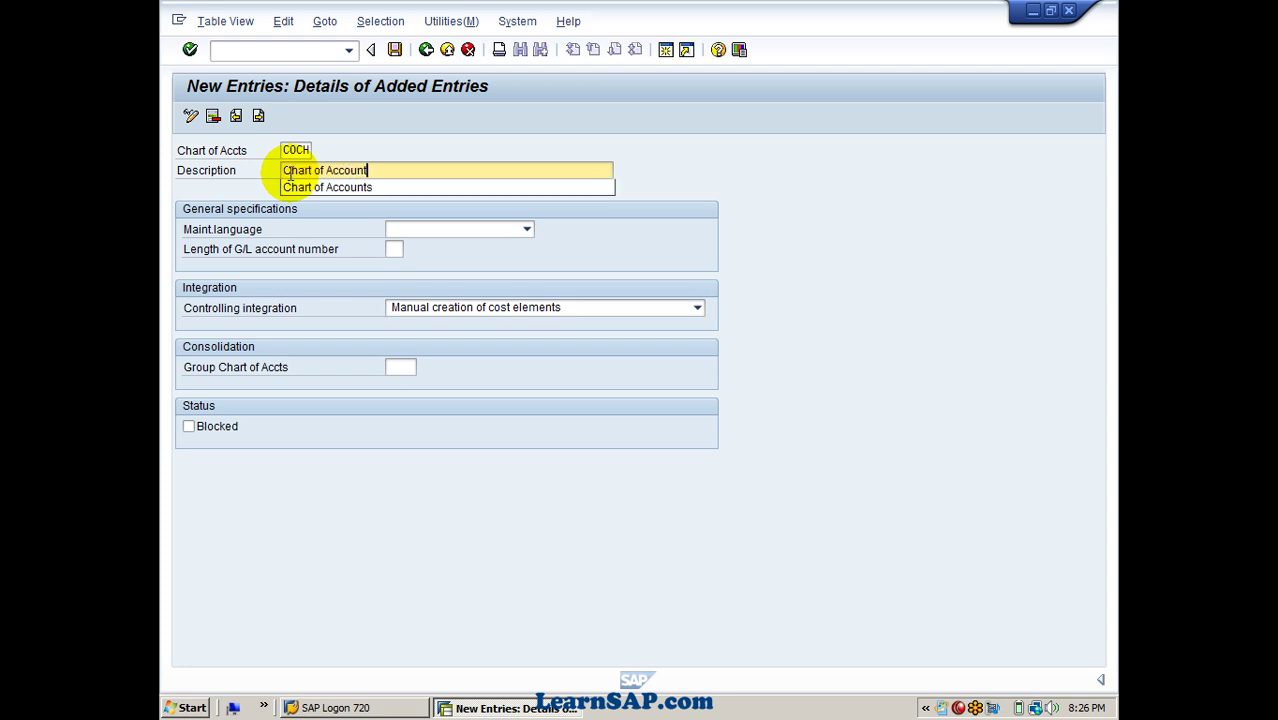
pyautogui.click(527, 230)
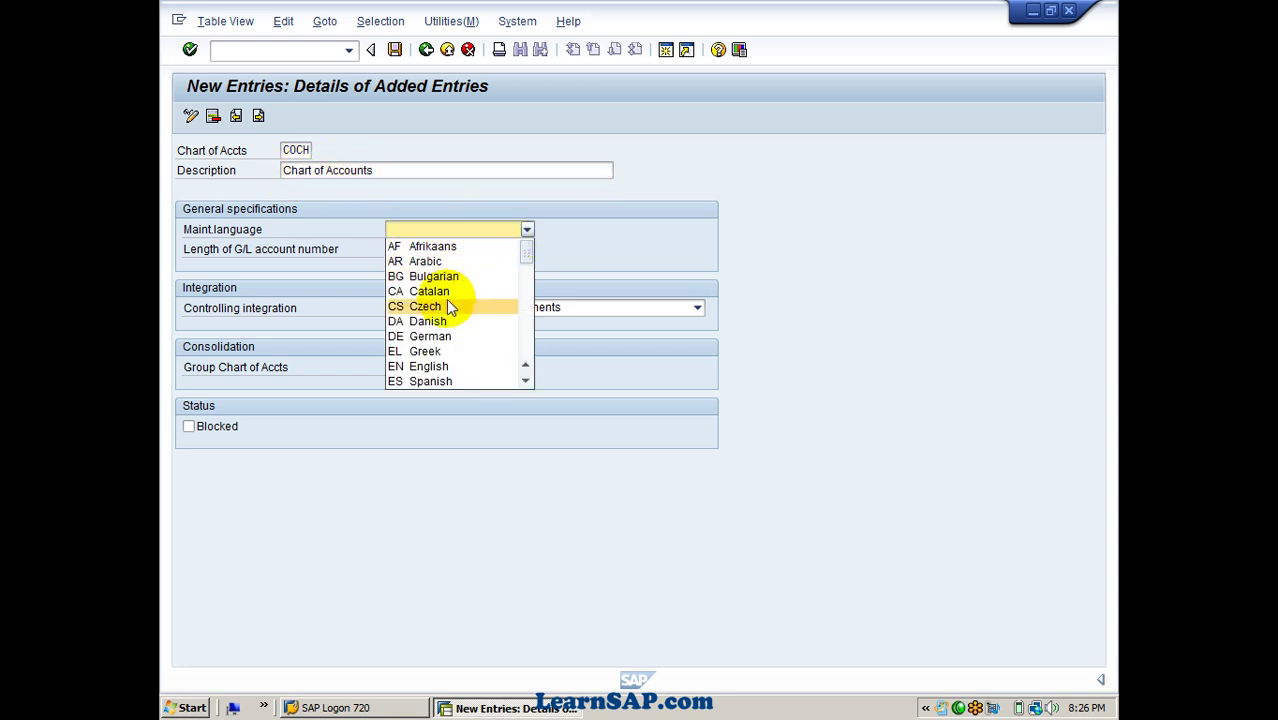
pyautogui.click(434, 366)
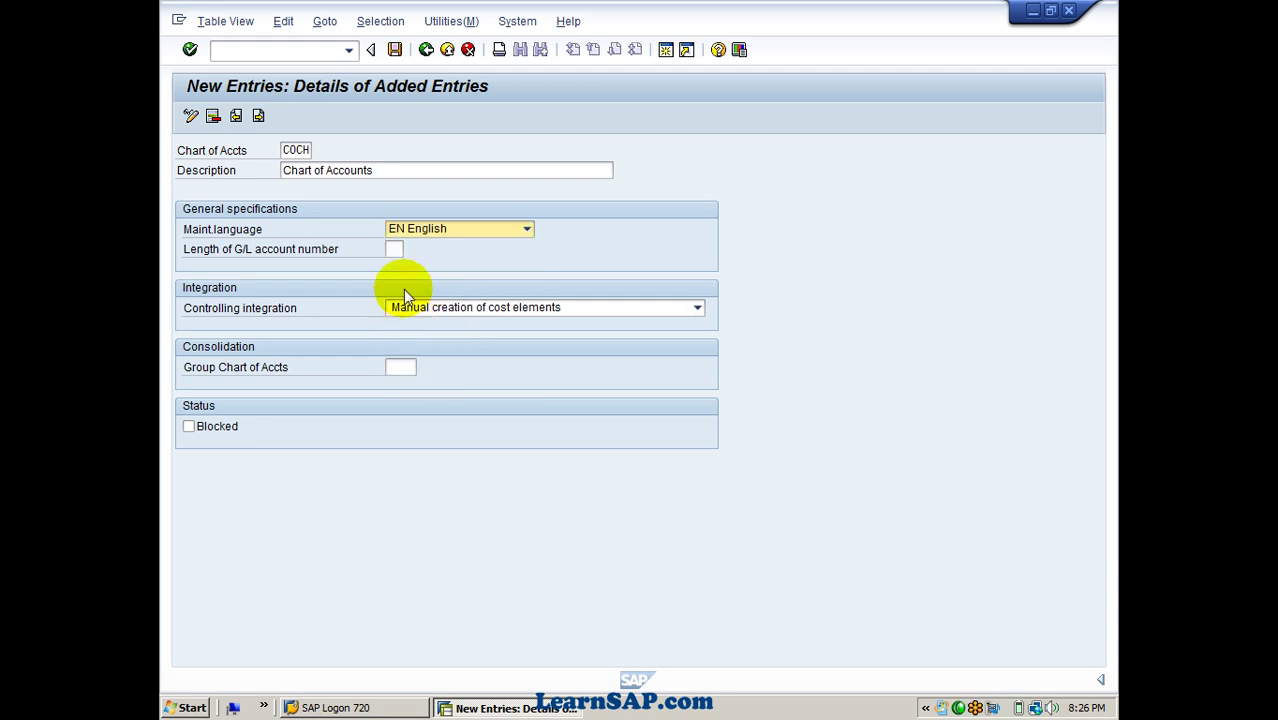
pyautogui.click(390, 248)
pyautogui.write('4')
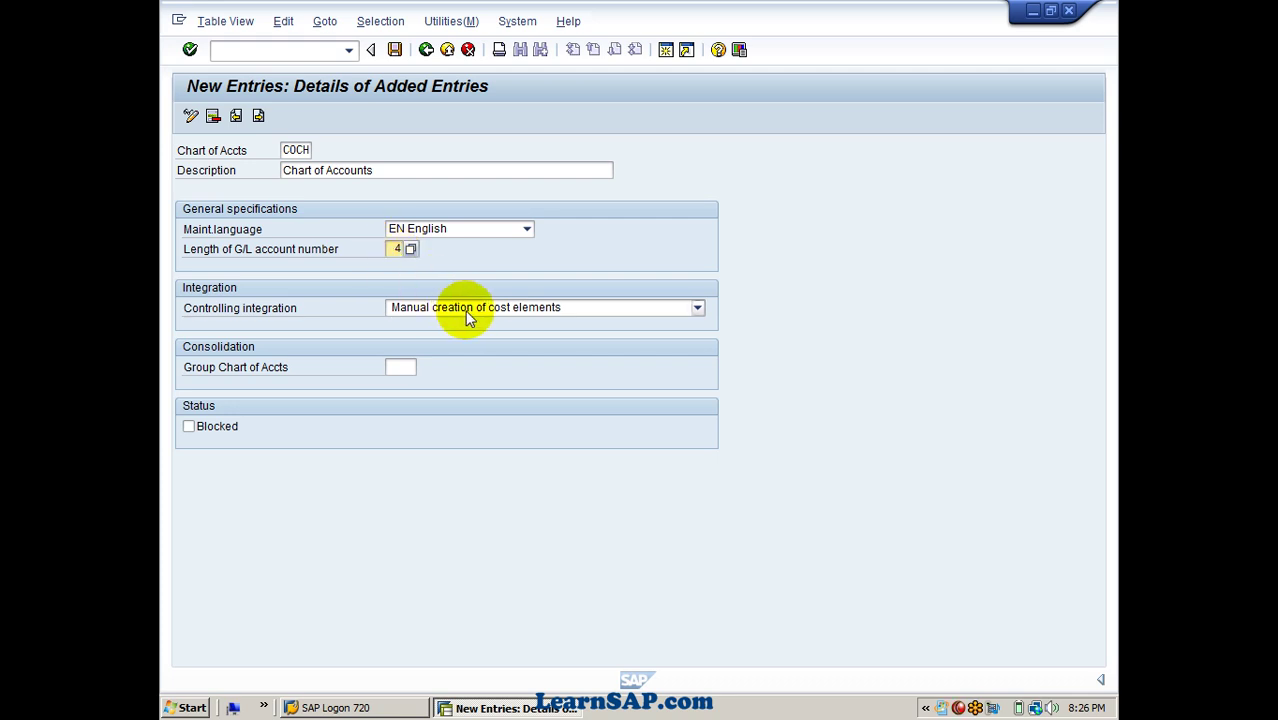
# - Keep manual creation of cost elements as the controlling integration and save the entry to the Chart Of Accounts customizing request
pyautogui.click(698, 308)
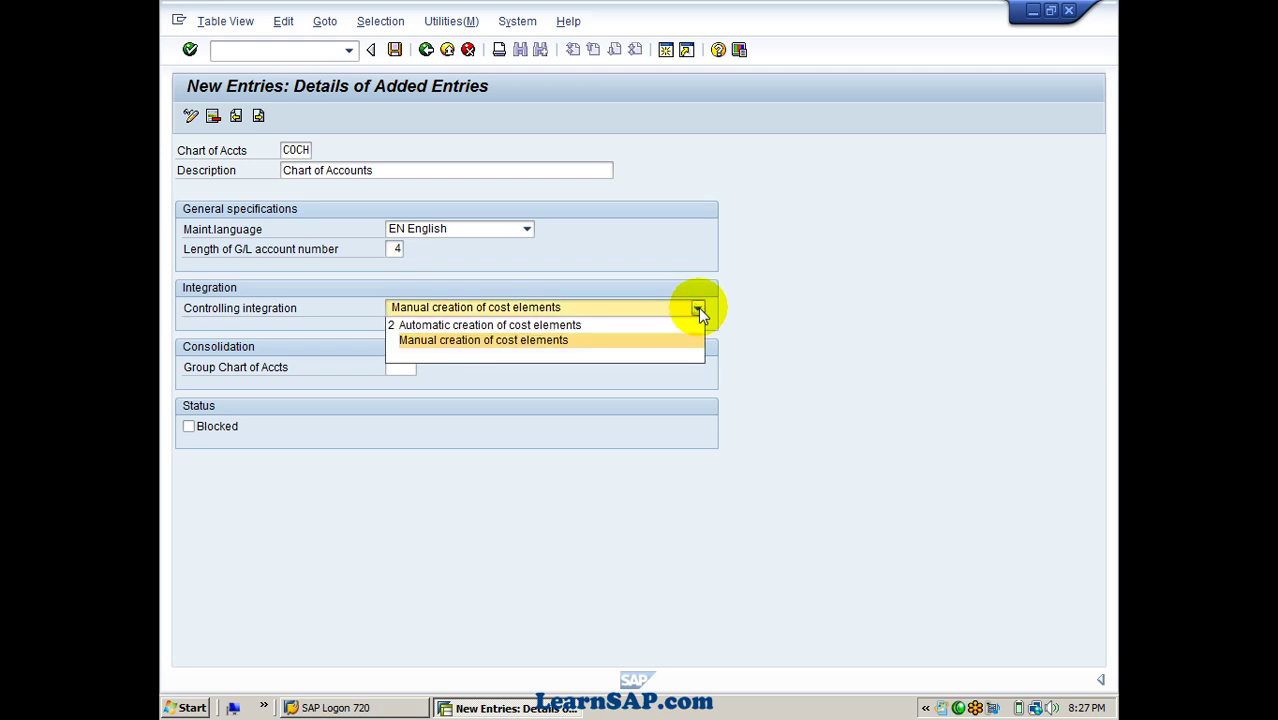
pyautogui.click(698, 307)
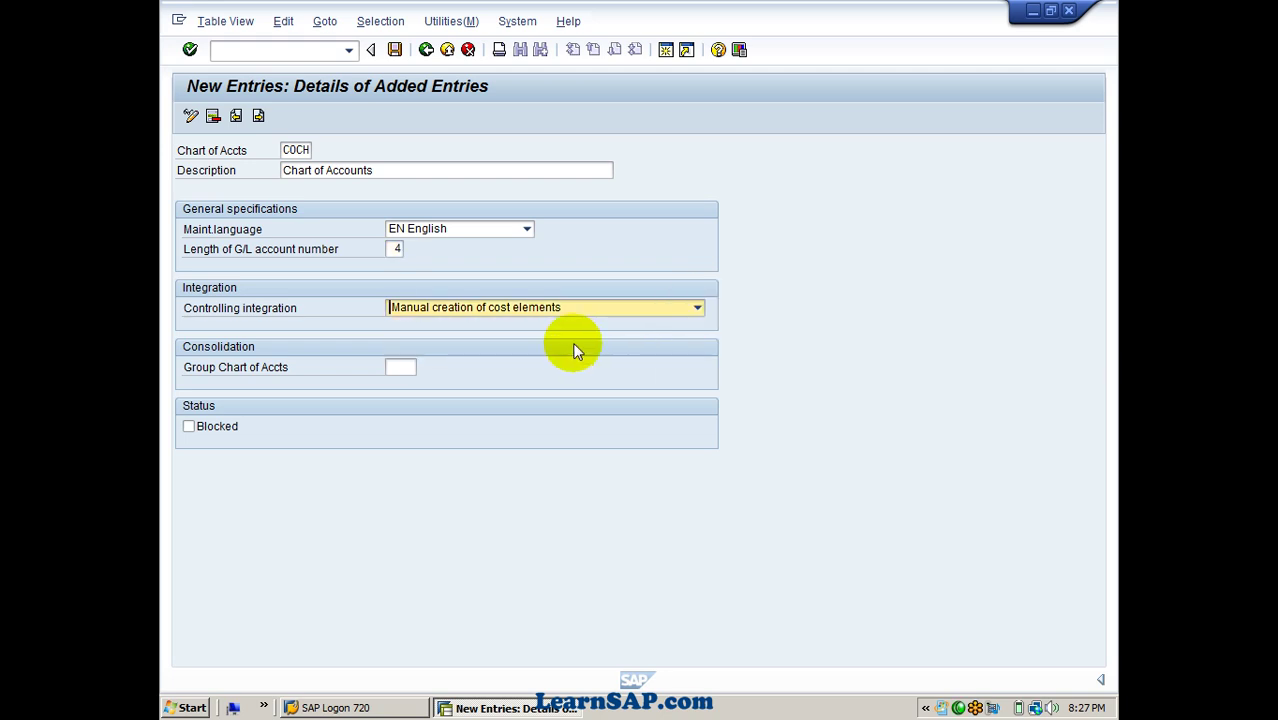
pyautogui.click(395, 50)
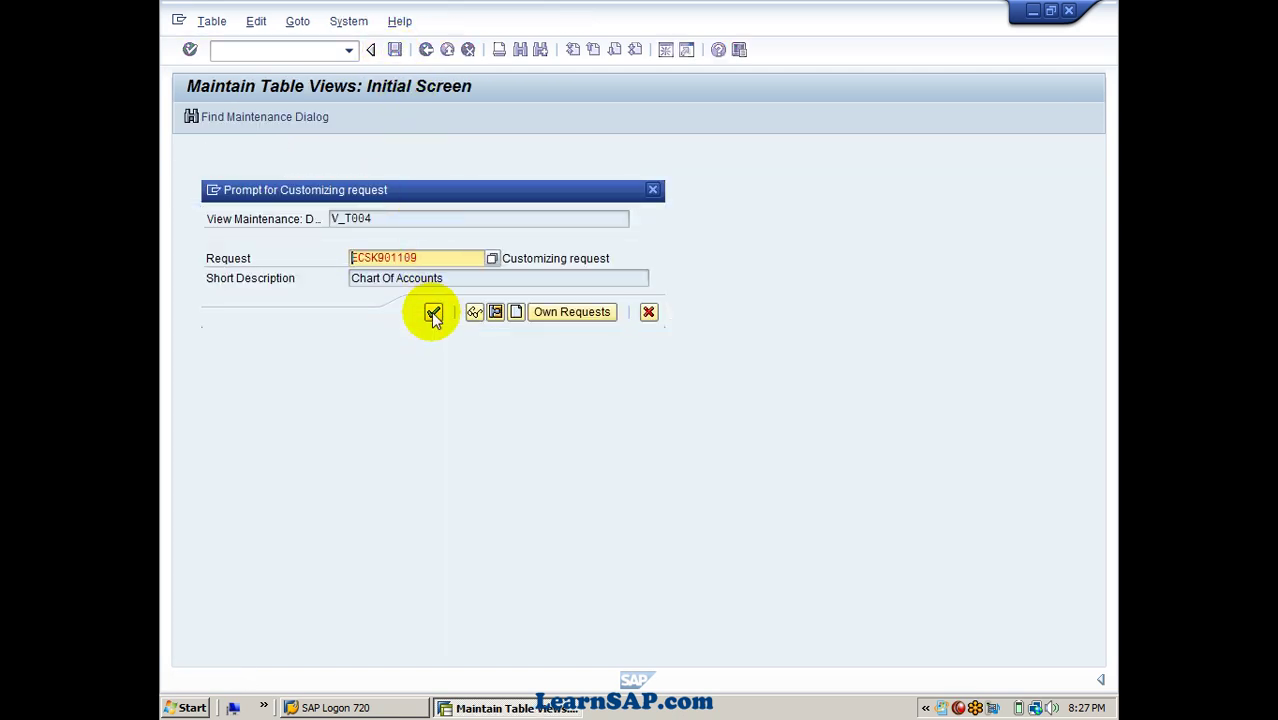
pyautogui.click(433, 313)
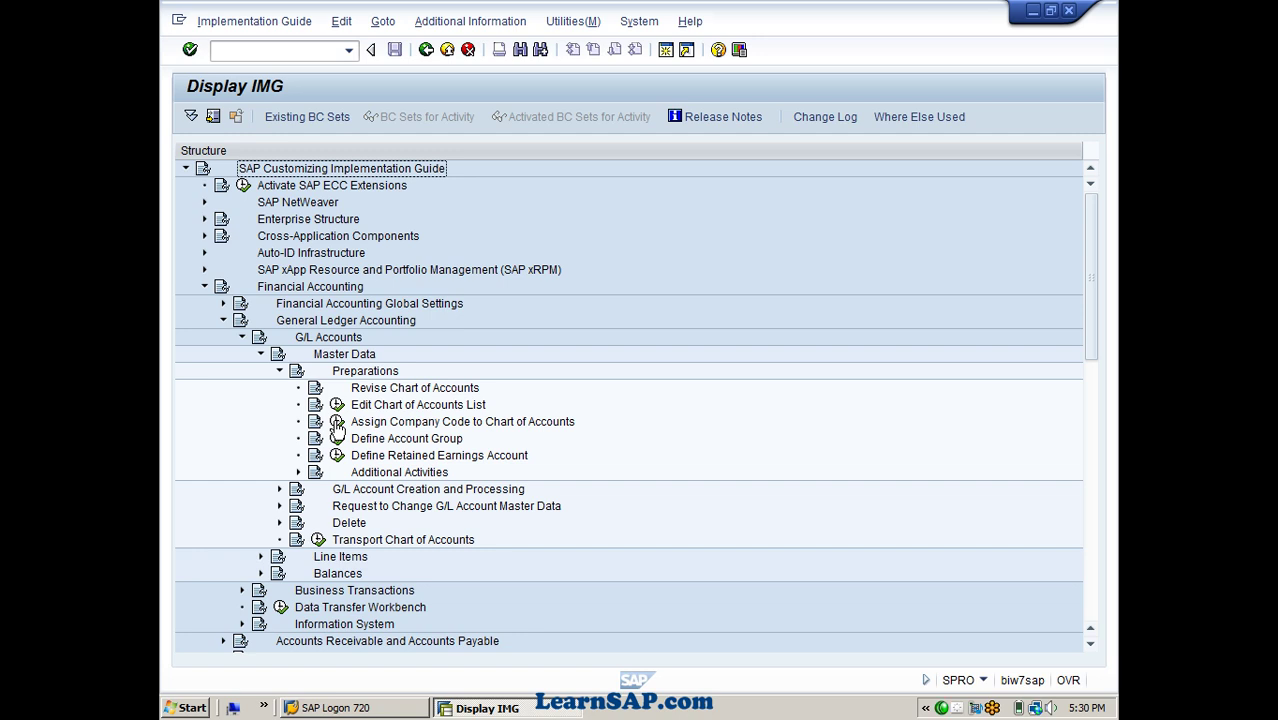
# - Open the Assign Company Code to Chart of Accounts activity and position the list at company code 2001
pyautogui.click(337, 424)
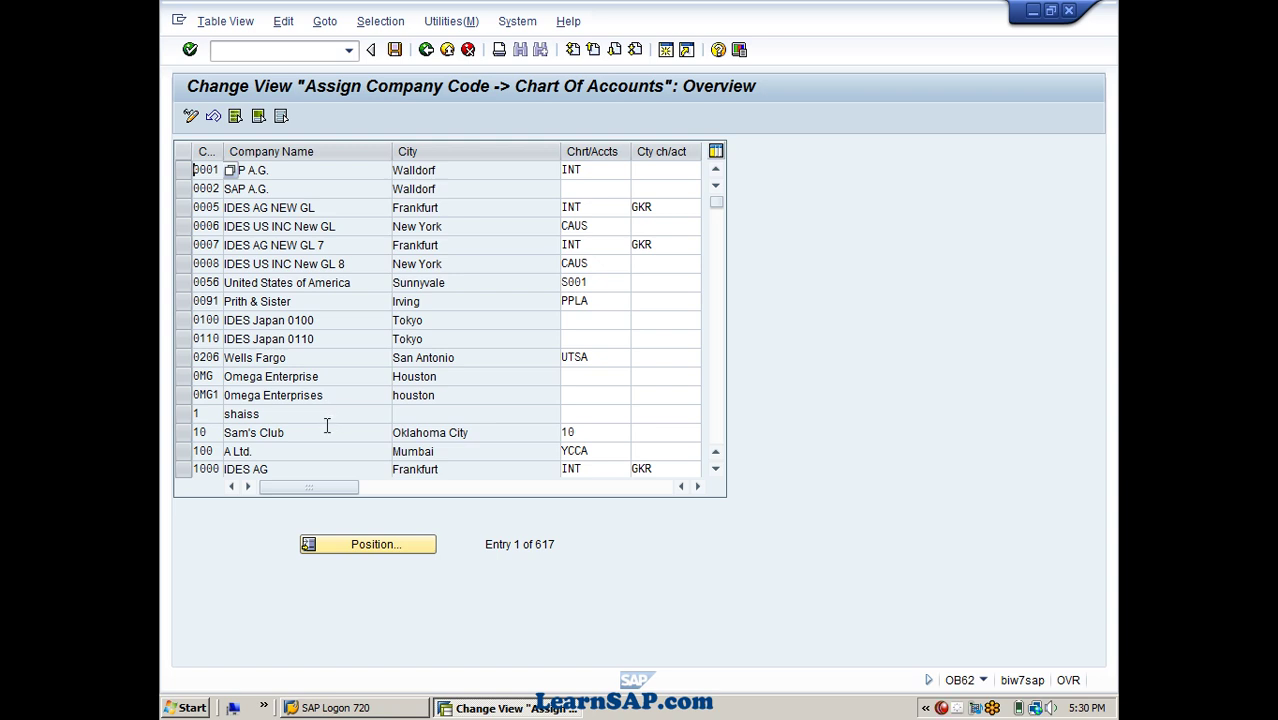
pyautogui.click(361, 551)
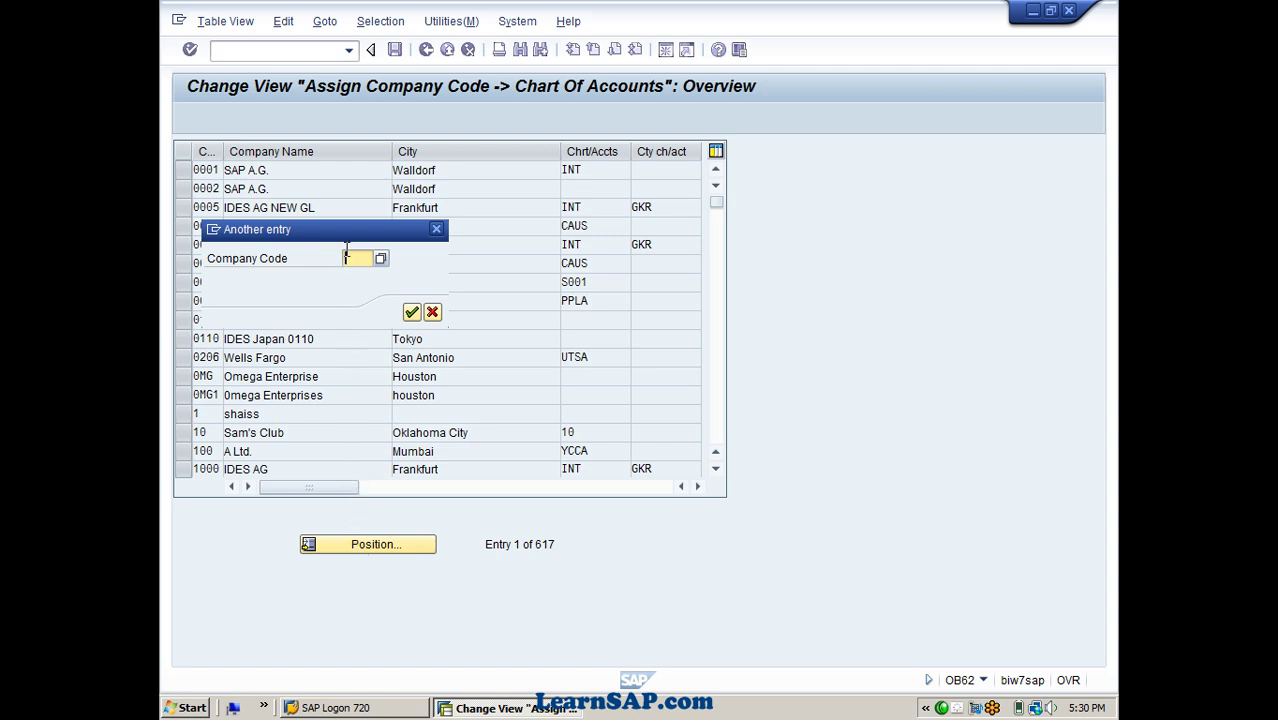
pyautogui.write('2001')
pyautogui.click(410, 313)
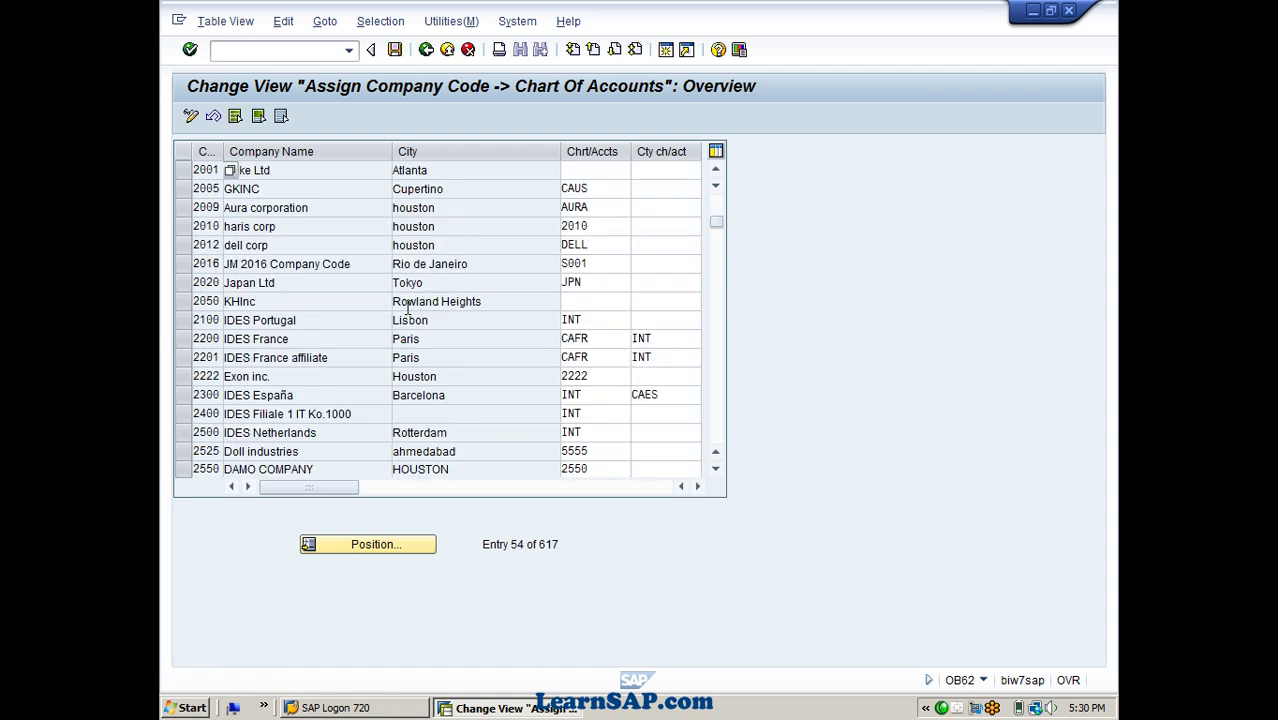
# - Assign chart of accounts COCH to company code 2001 and save it to the Chart Of Accounts customizing request
pyautogui.click(179, 171)
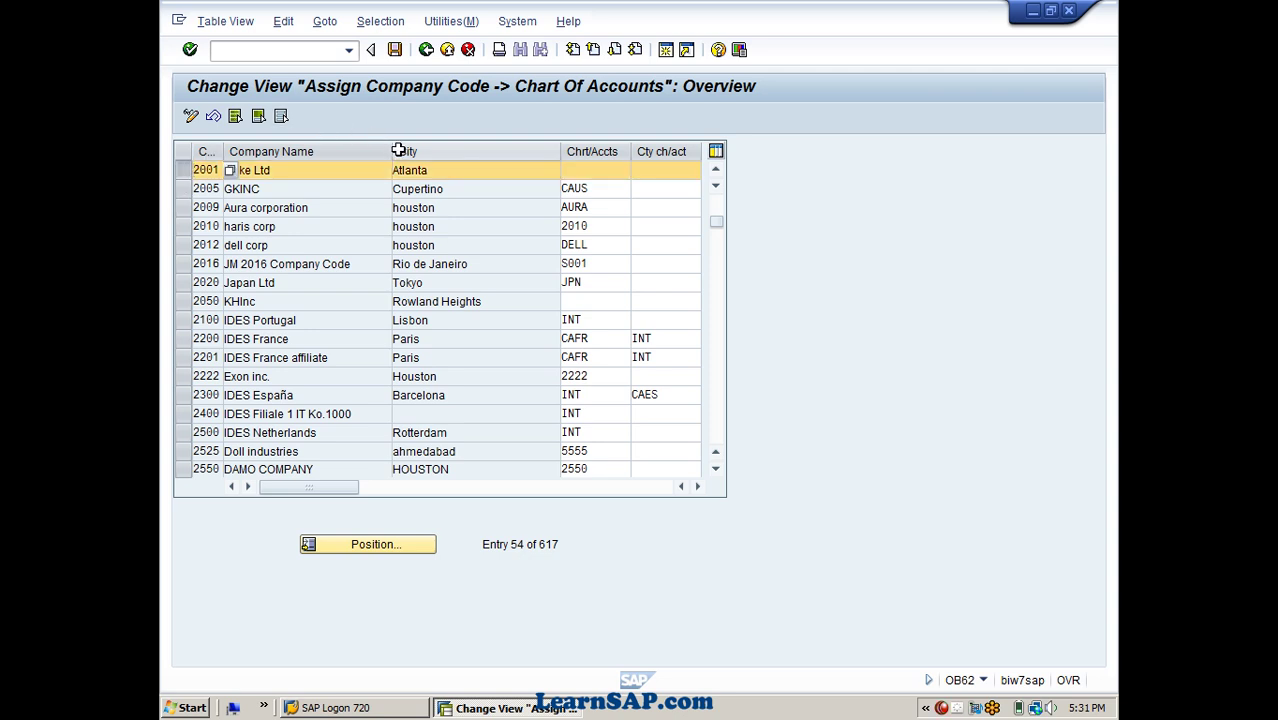
pyautogui.click(568, 174)
pyautogui.write('CPC')
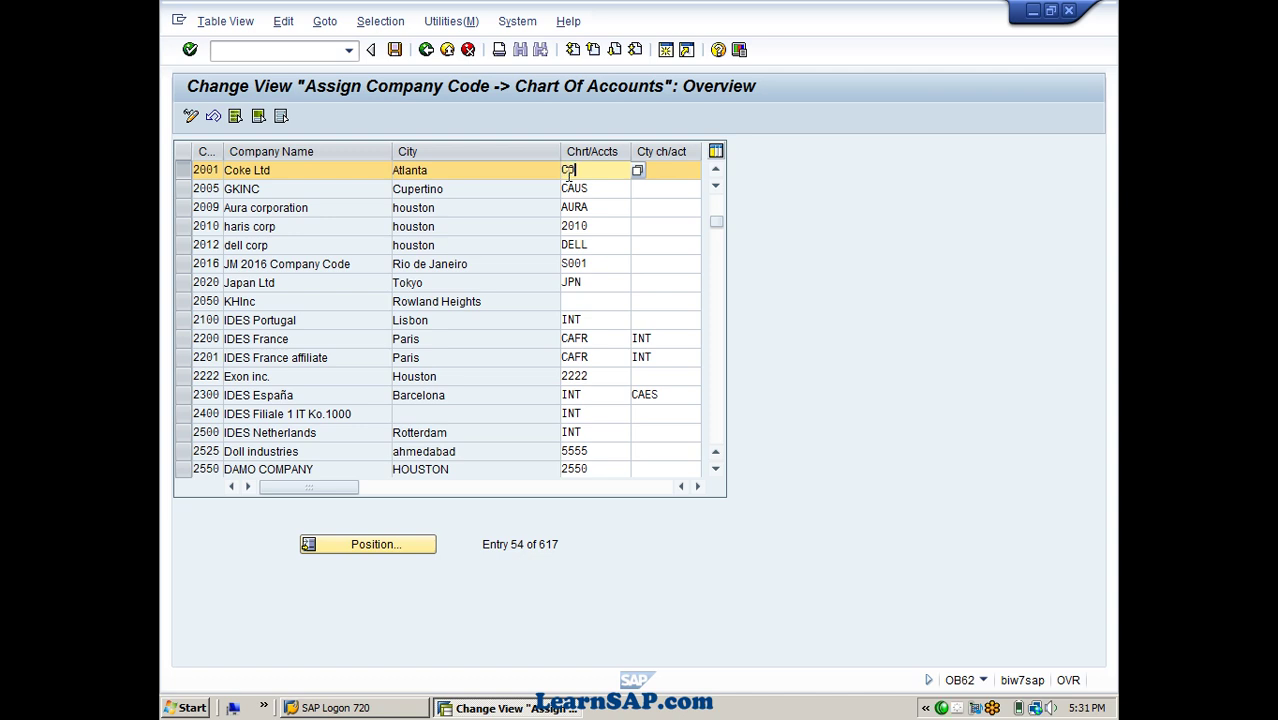
pyautogui.write('H')
pyautogui.click(395, 50)
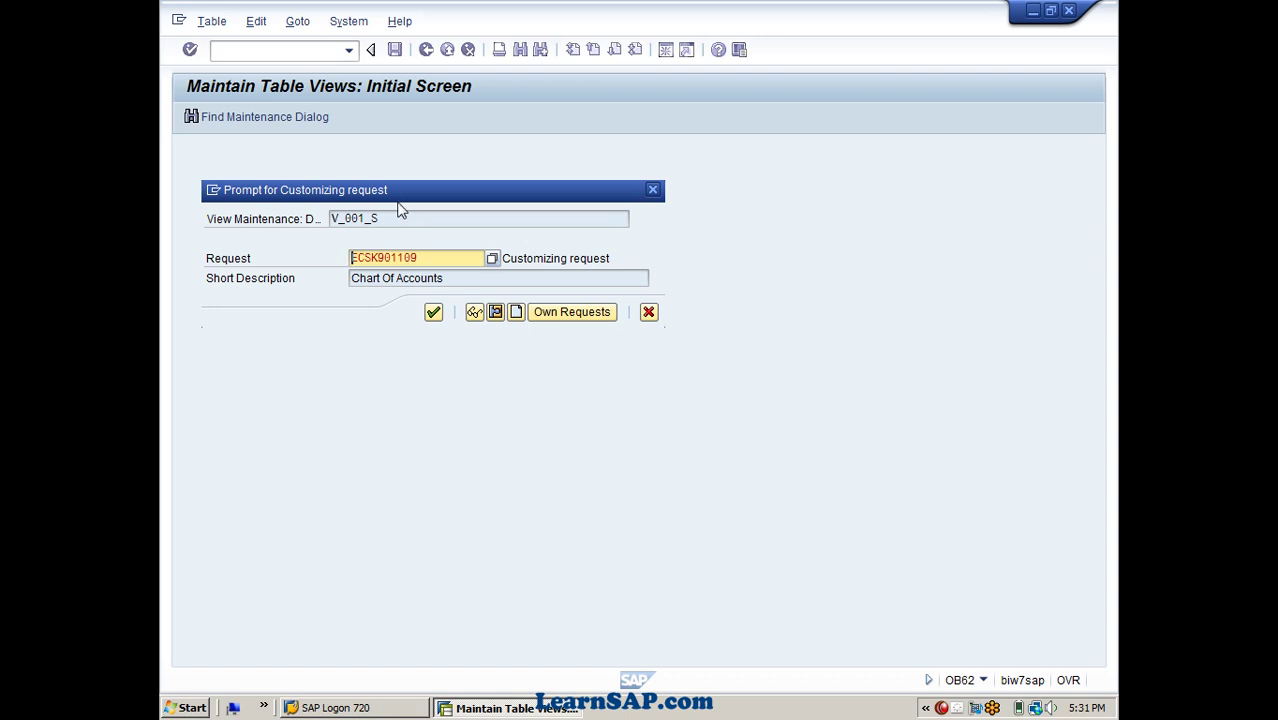
pyautogui.click(433, 313)
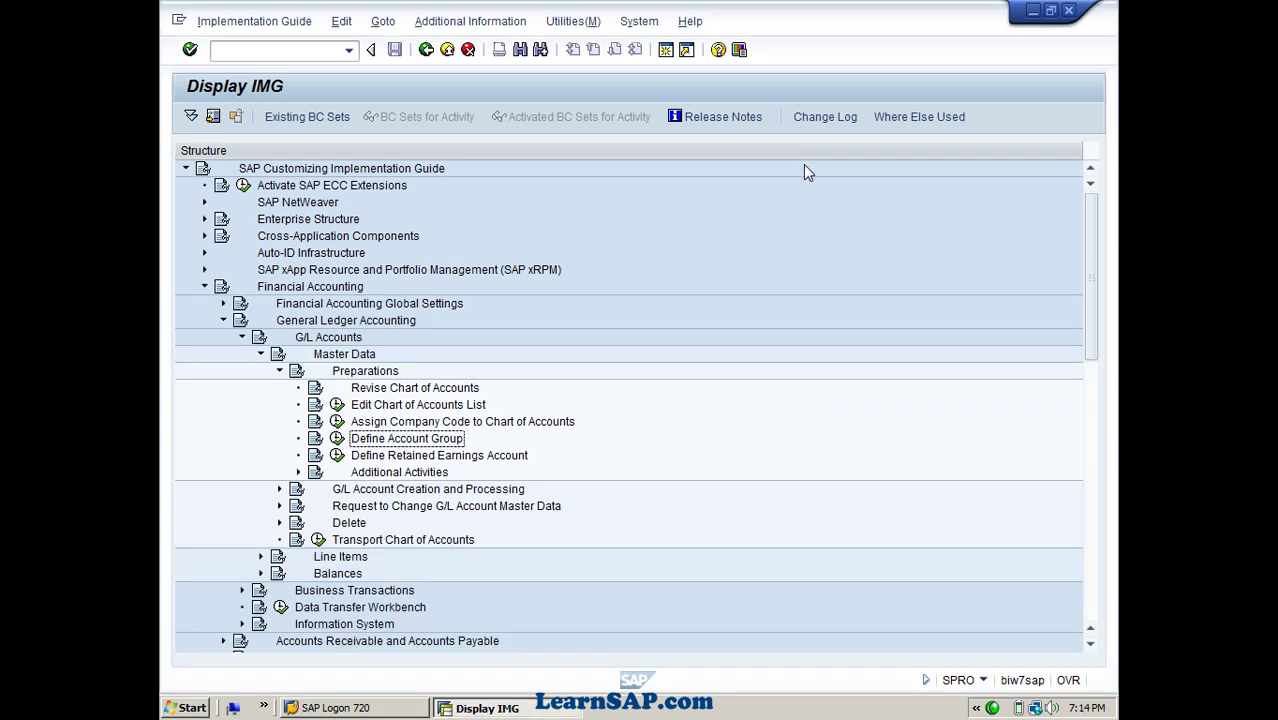
# - Open the Define Account Group activity and add a new entry for chart COCH, group Asst, named Asset Account Group
pyautogui.click(337, 440)
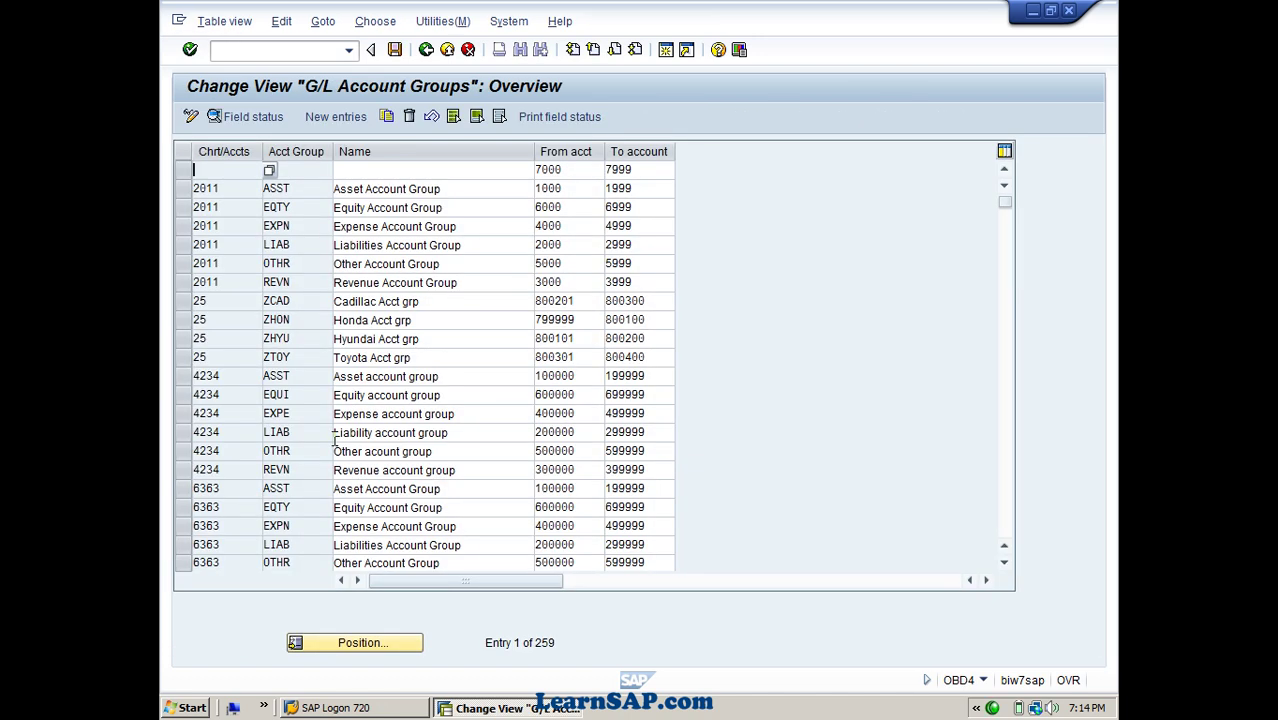
pyautogui.click(334, 117)
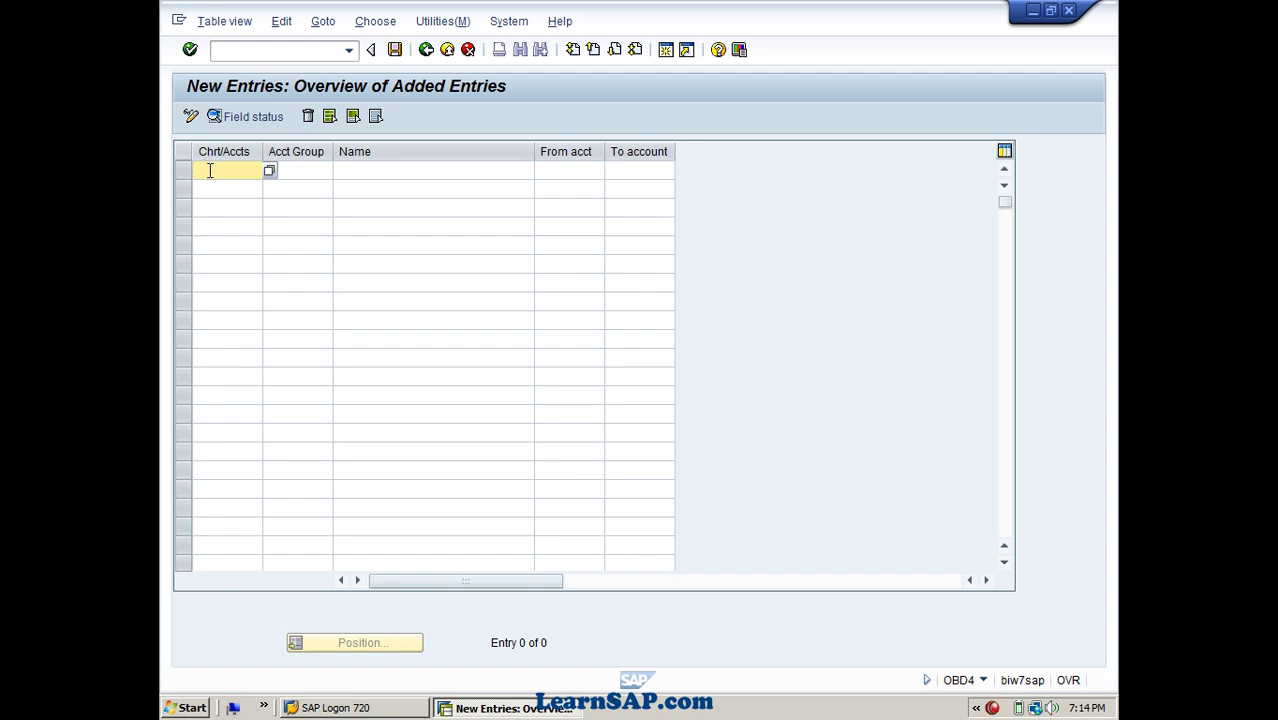
pyautogui.write('C0CH')
pyautogui.click(312, 170)
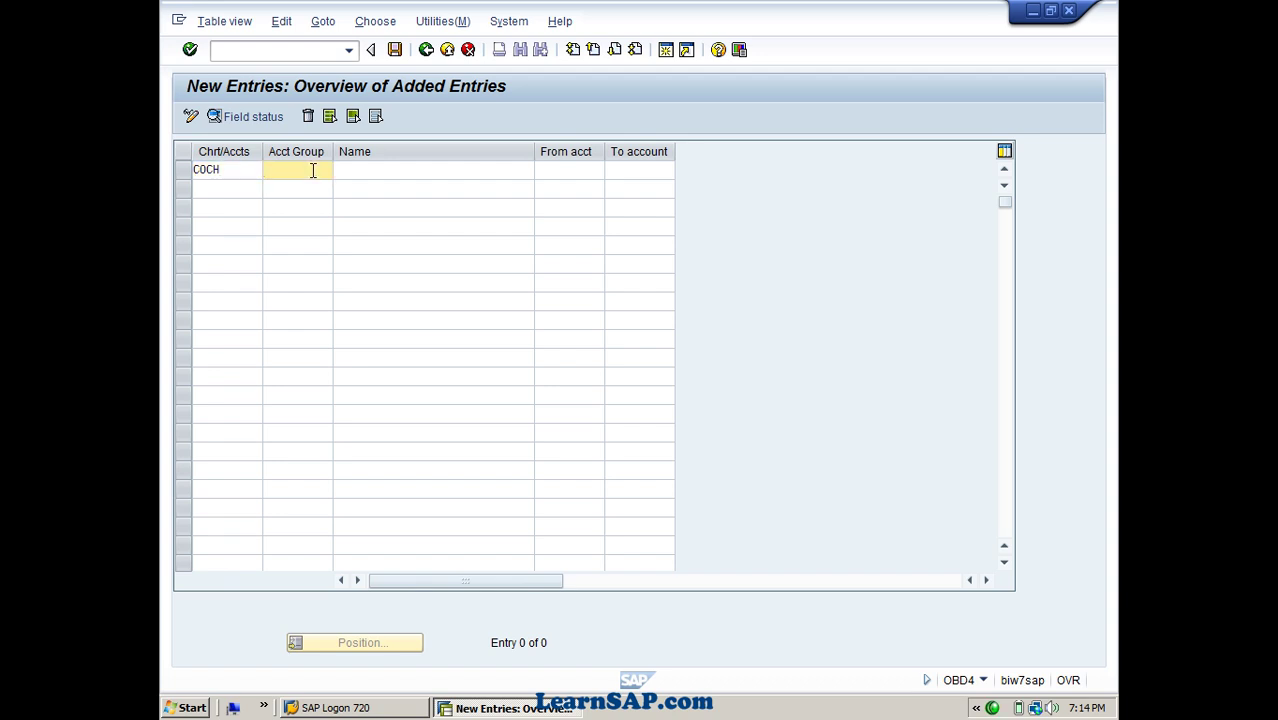
pyautogui.write('Asst')
pyautogui.click(347, 171)
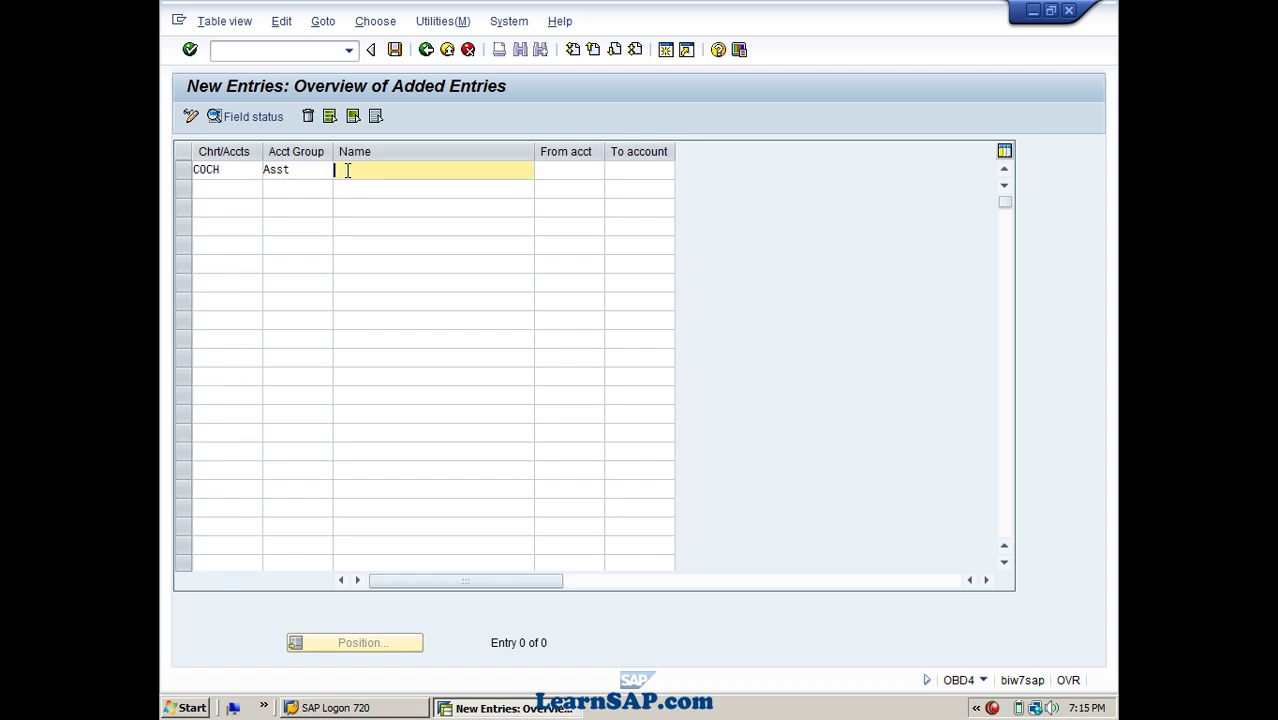
pyautogui.write('Assetm')
pyautogui.press('BackSpace')
pyautogui.write('Account Group')
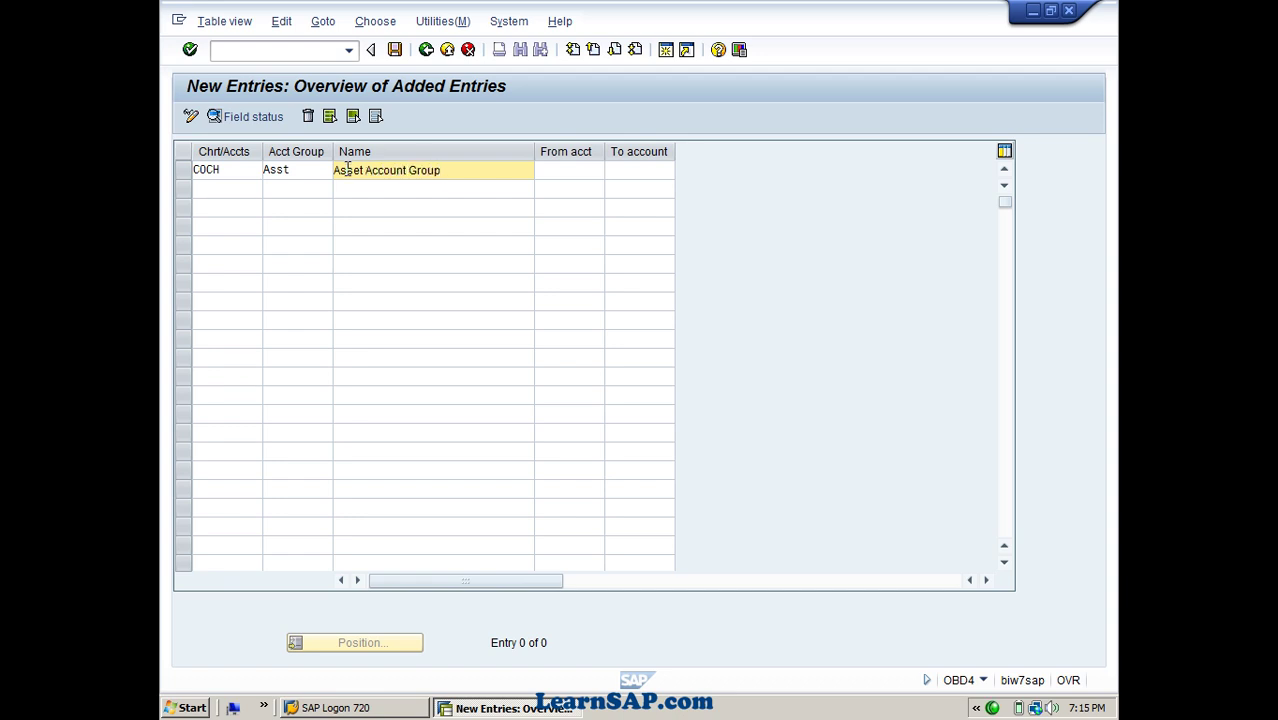
# - Set the Asset Account Group's number range from account 1000 to account 1999
pyautogui.click(559, 170)
pyautogui.write('1')
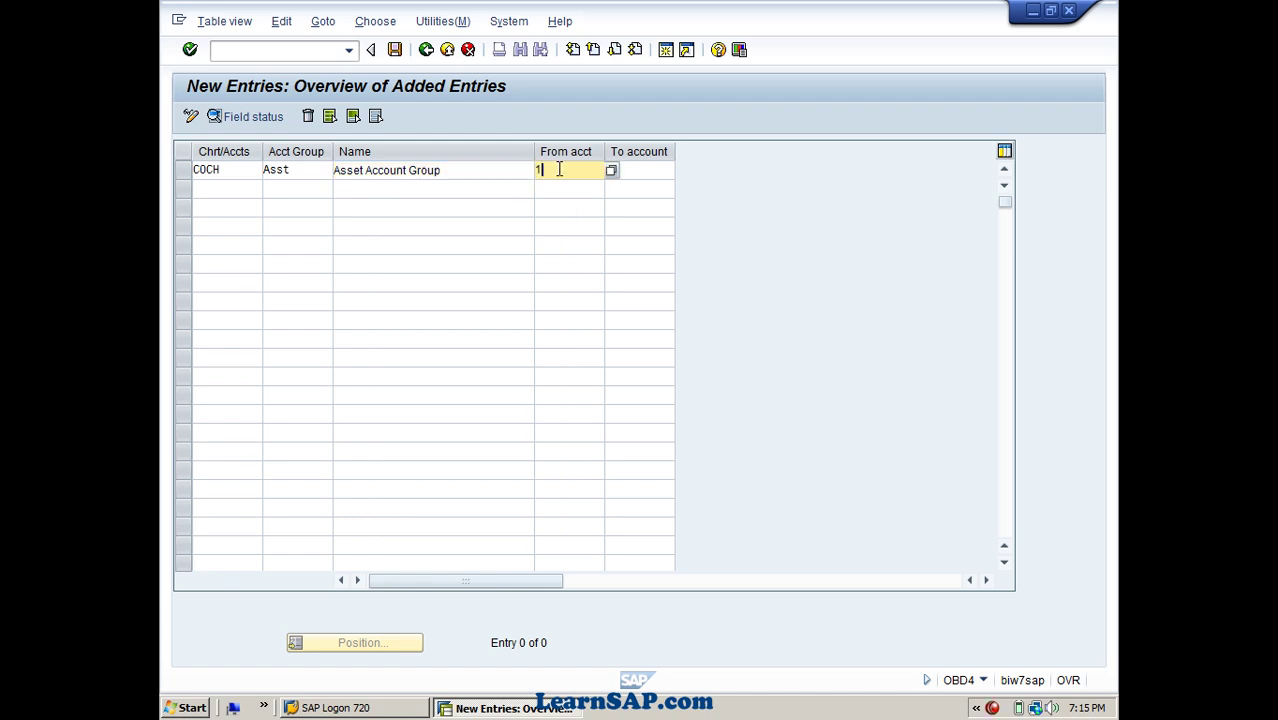
pyautogui.write('000')
pyautogui.click(627, 170)
pyautogui.write('199')
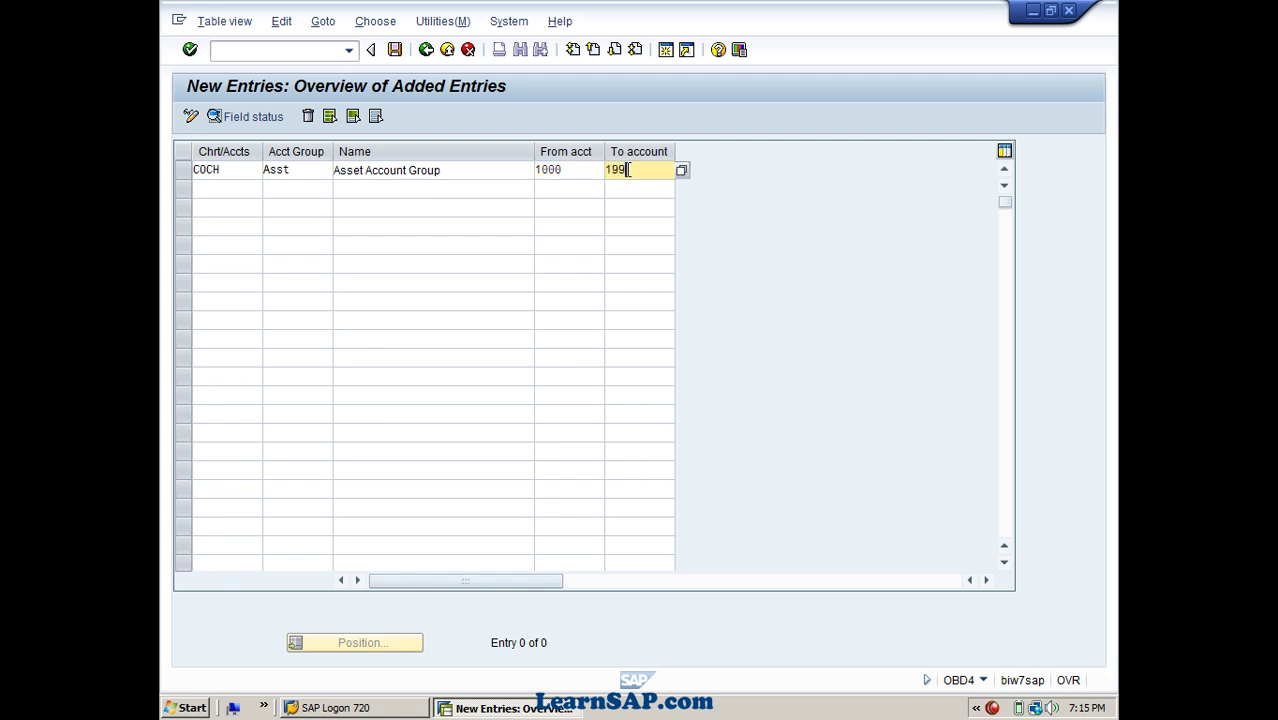
pyautogui.write('9')
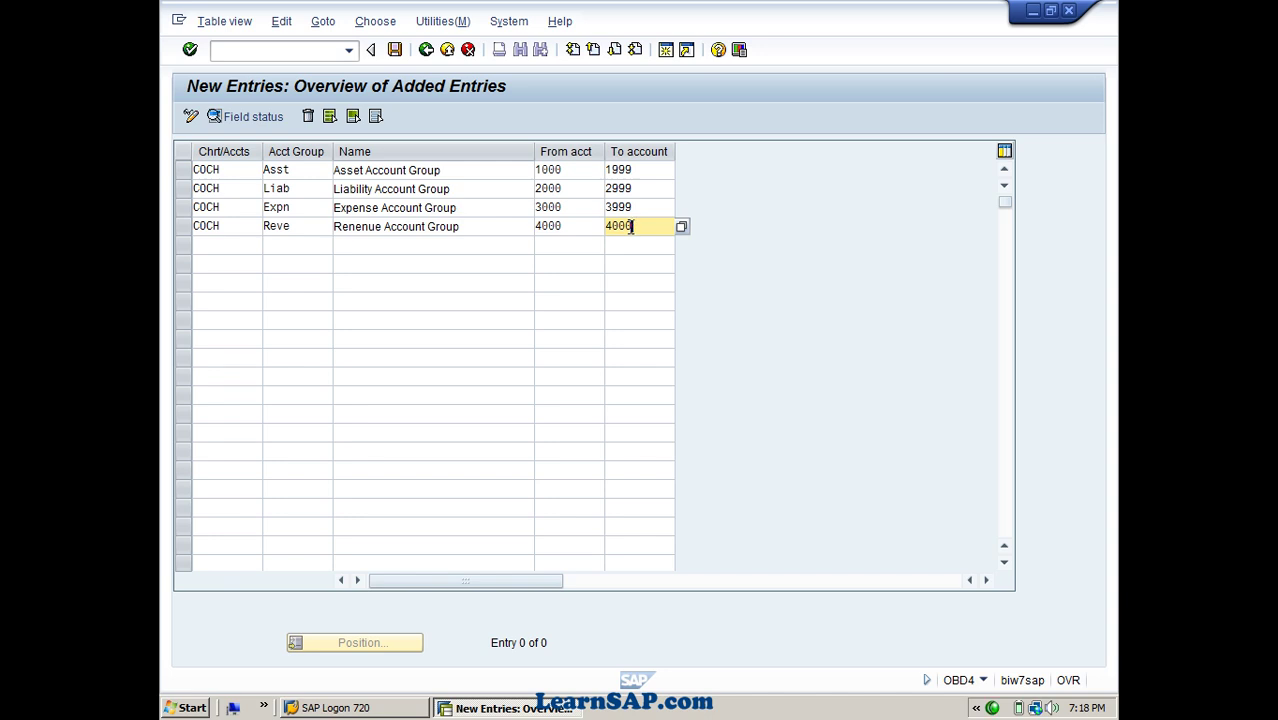
# - Save the COCH asset, liability, expense and revenue account groups to the Chart Of Accounts customizing request
pyautogui.press('Return')
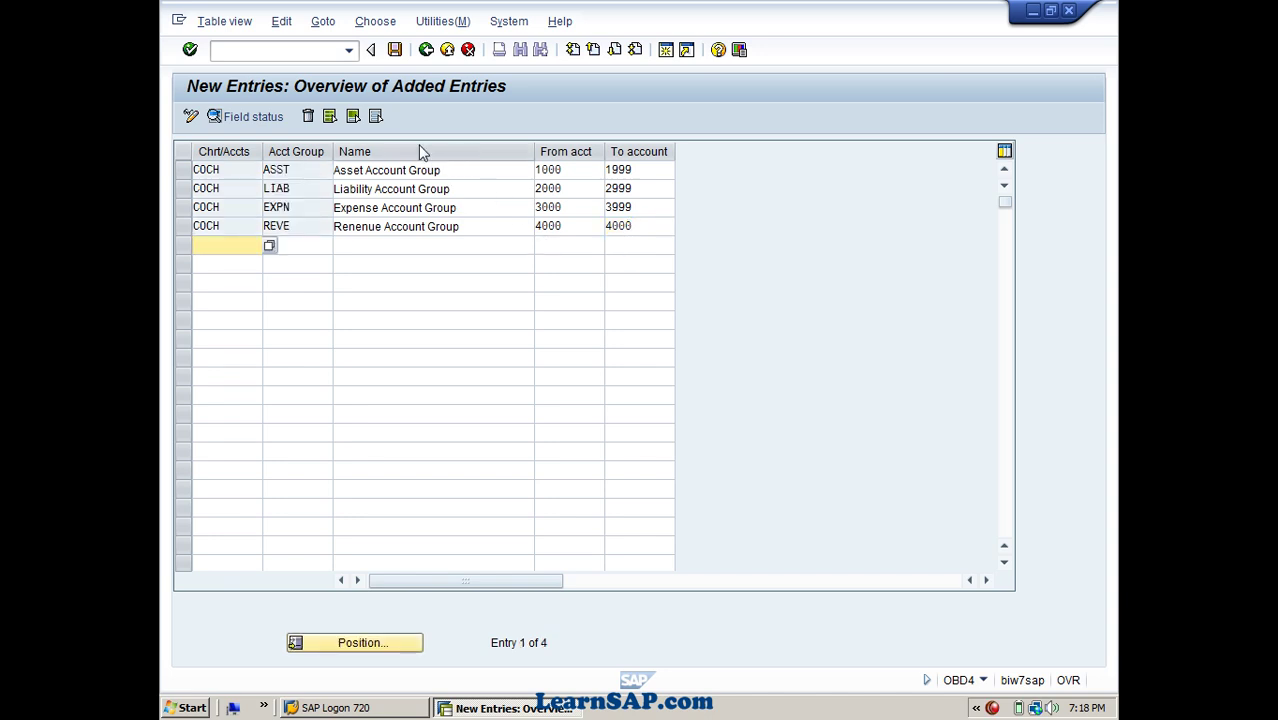
pyautogui.click(396, 52)
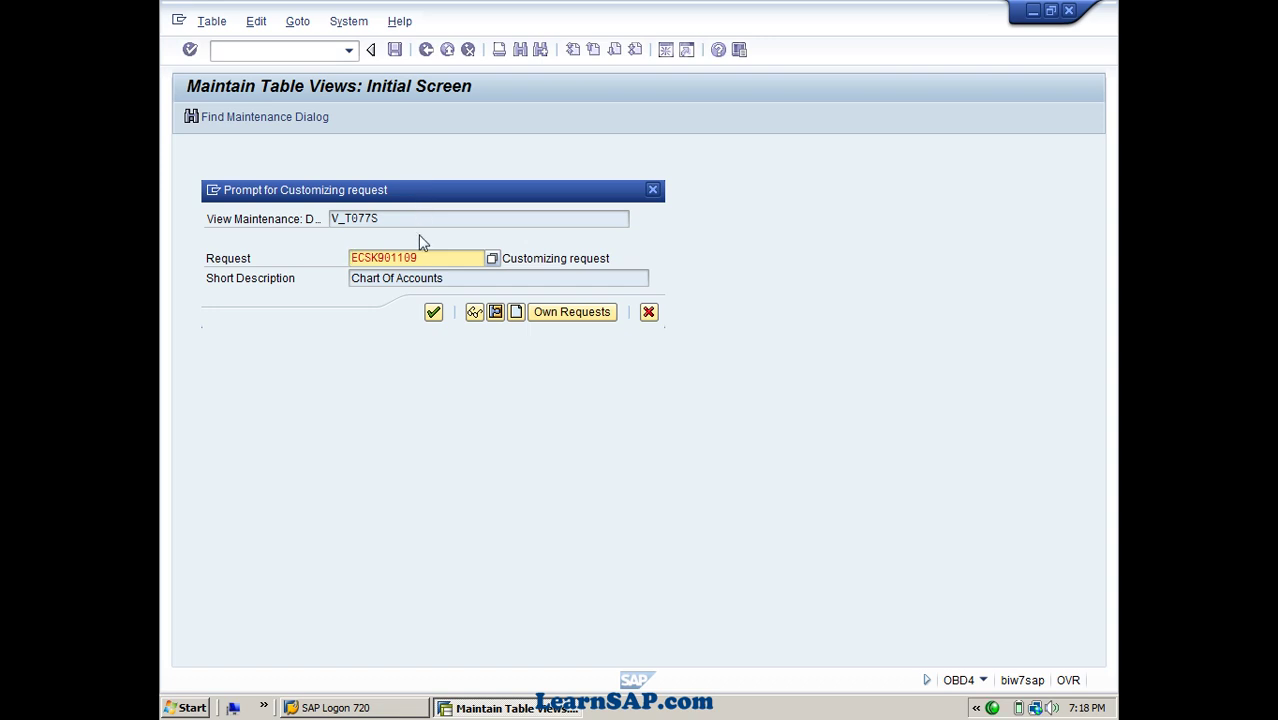
pyautogui.click(434, 313)
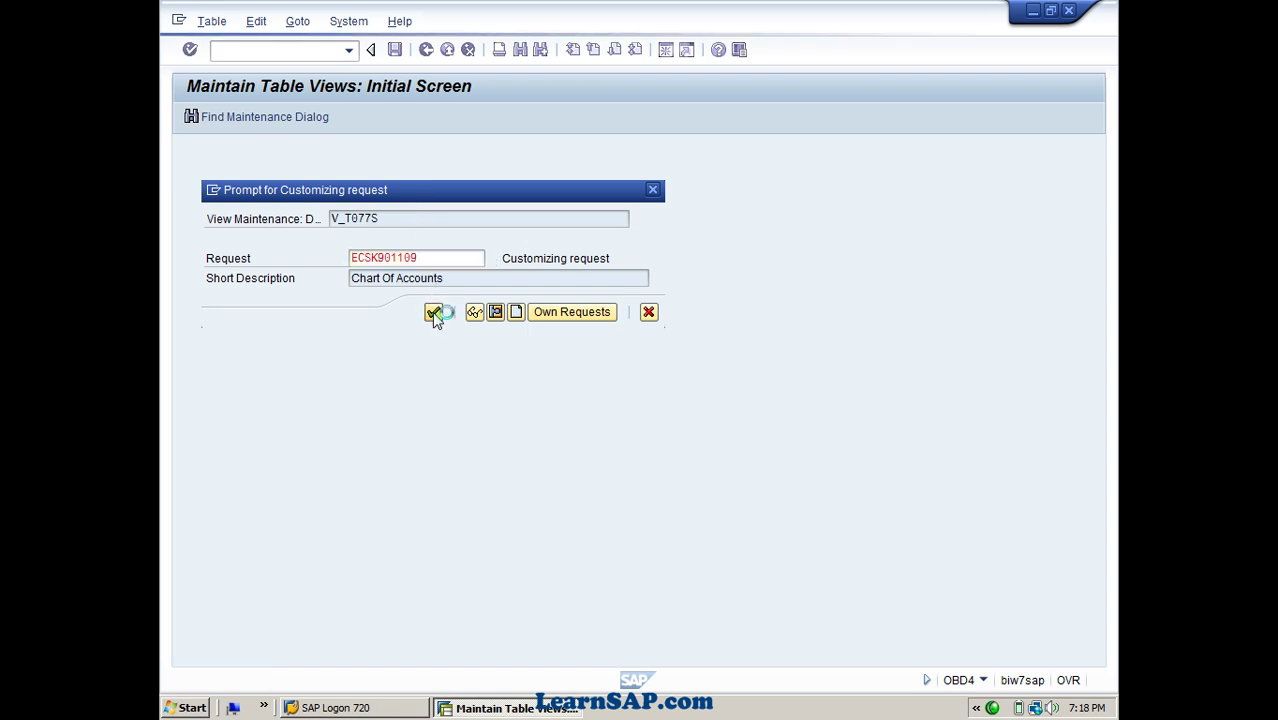